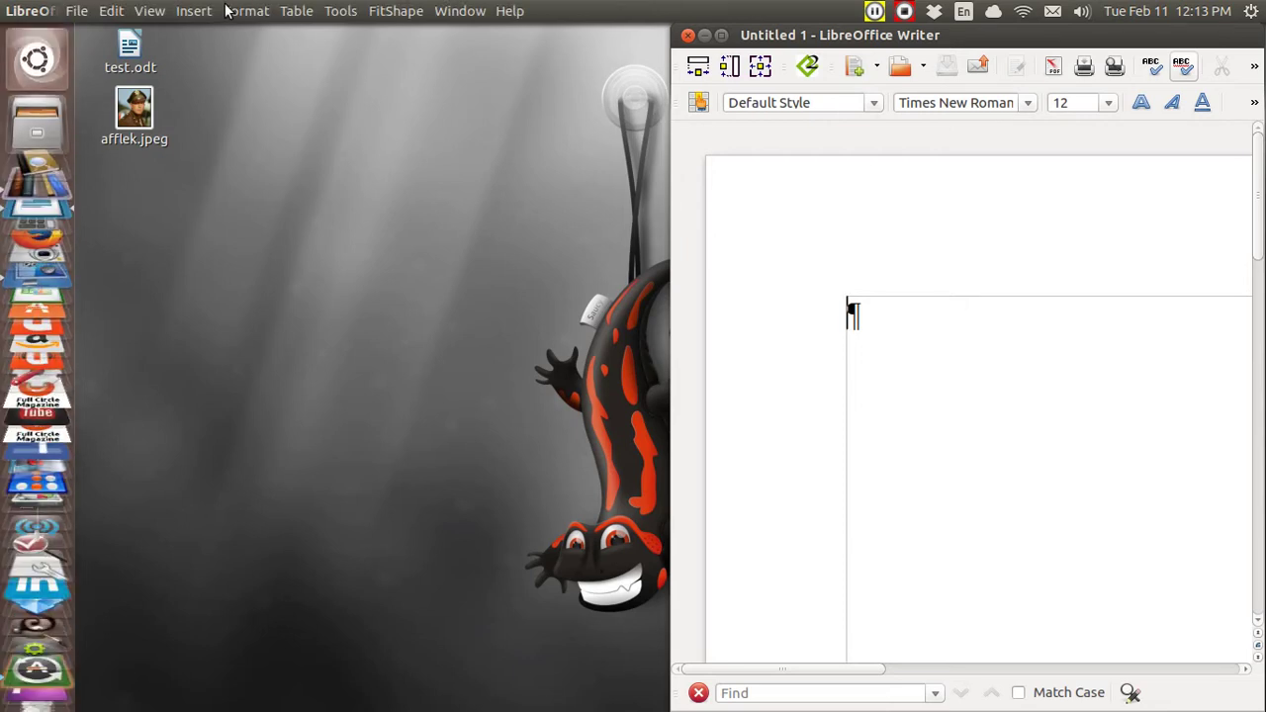
Insert afflek.jpeg from the Desktop into the blank document and maximize the Writer window
left_click(195, 12)
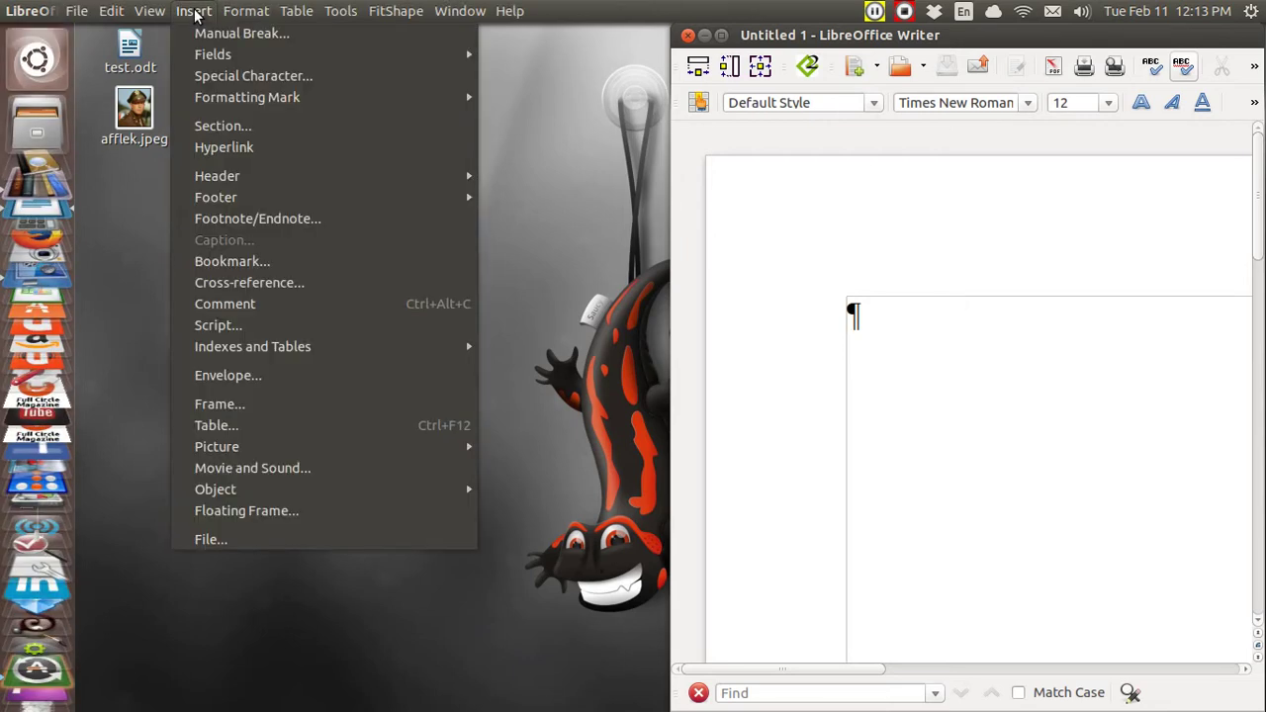
mouse_move(237, 447)
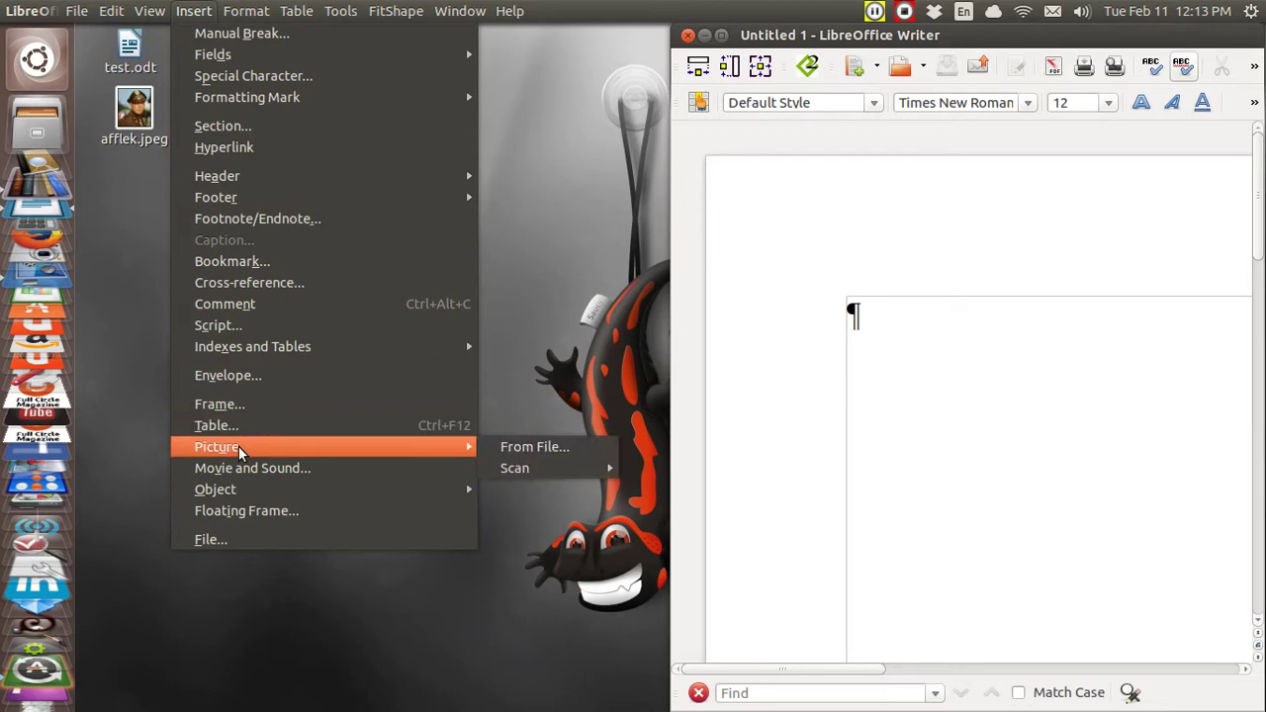
left_click(521, 449)
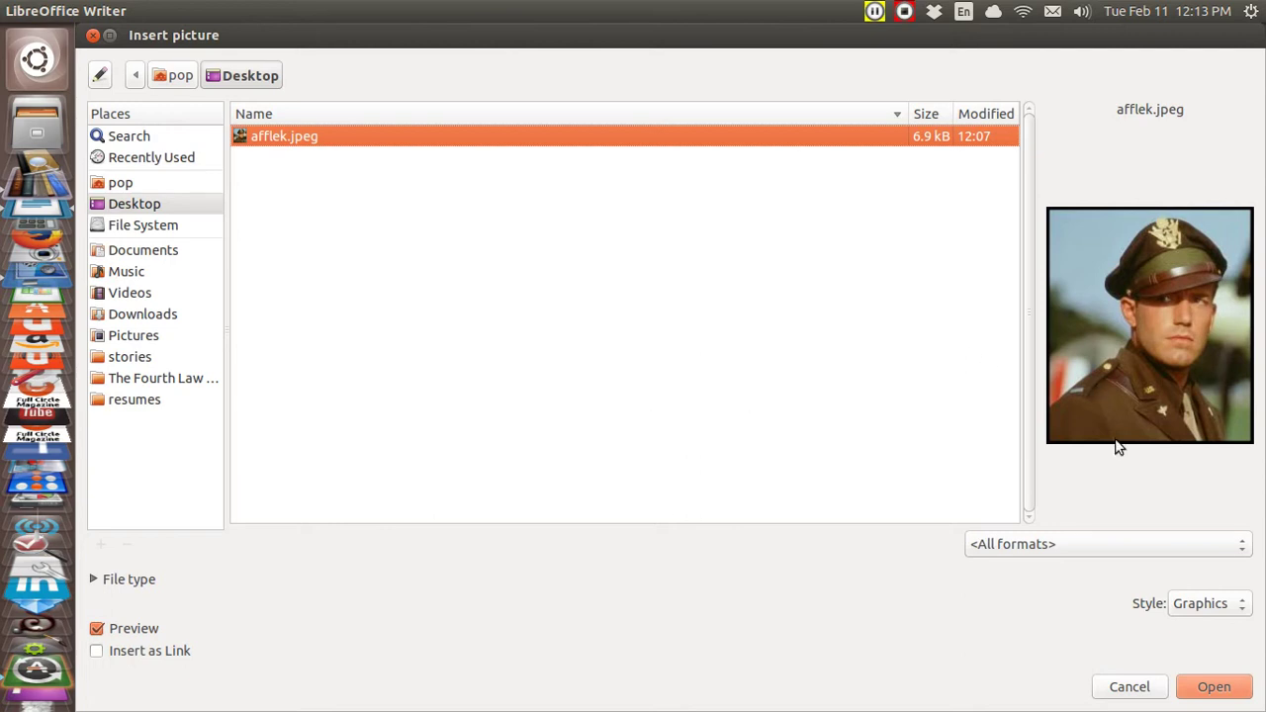
left_click(1213, 687)
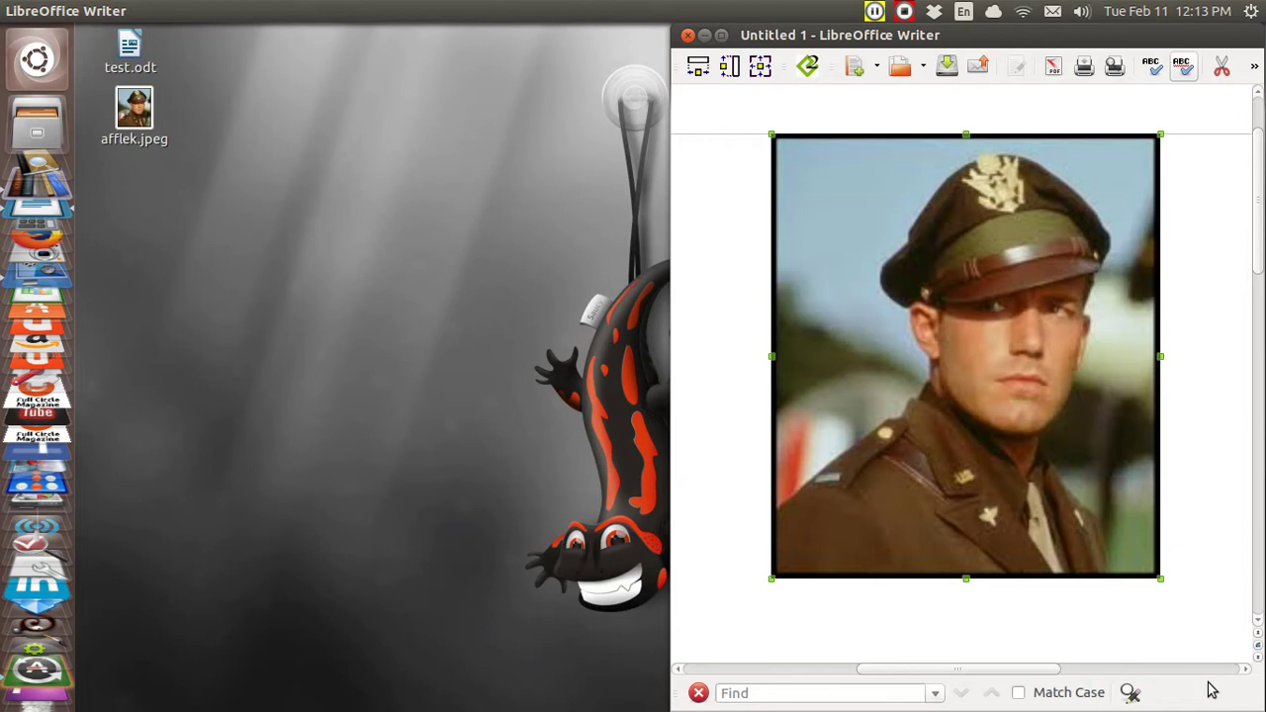
key("ctrl+super+Up")
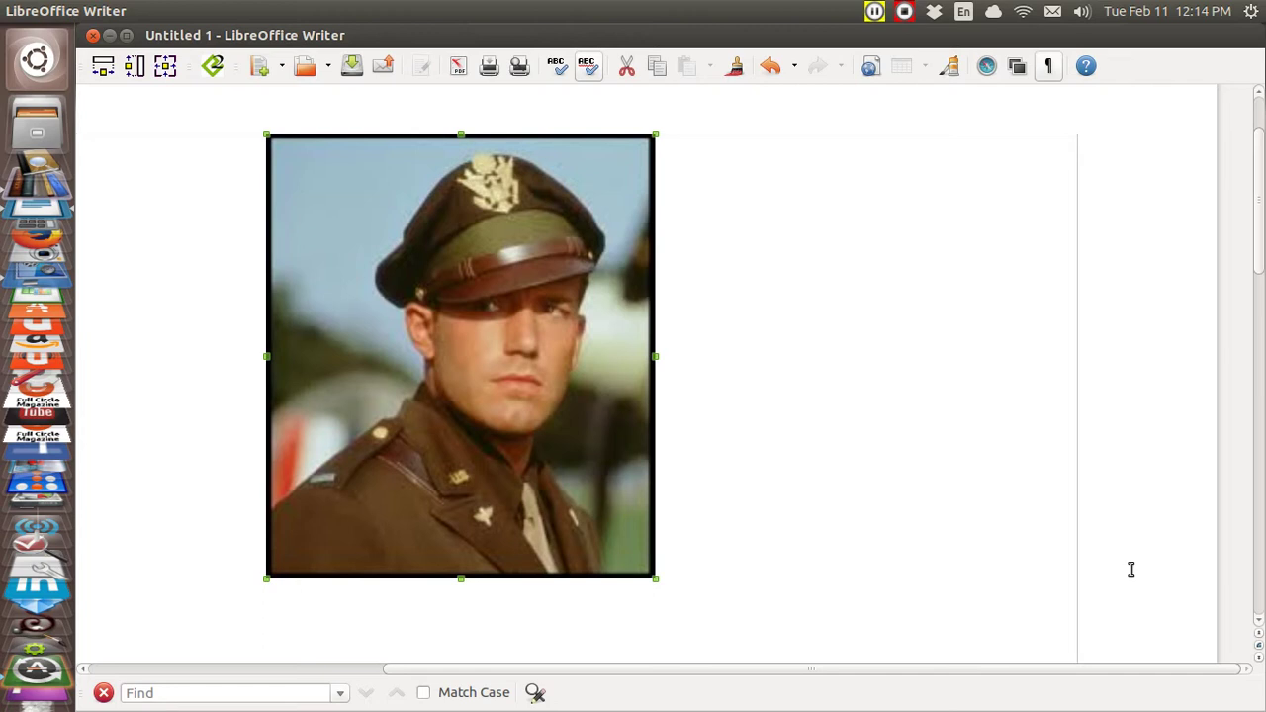
In the picture's properties, crop 0.55" from the left and 0.22" from the right
right_click(489, 308)
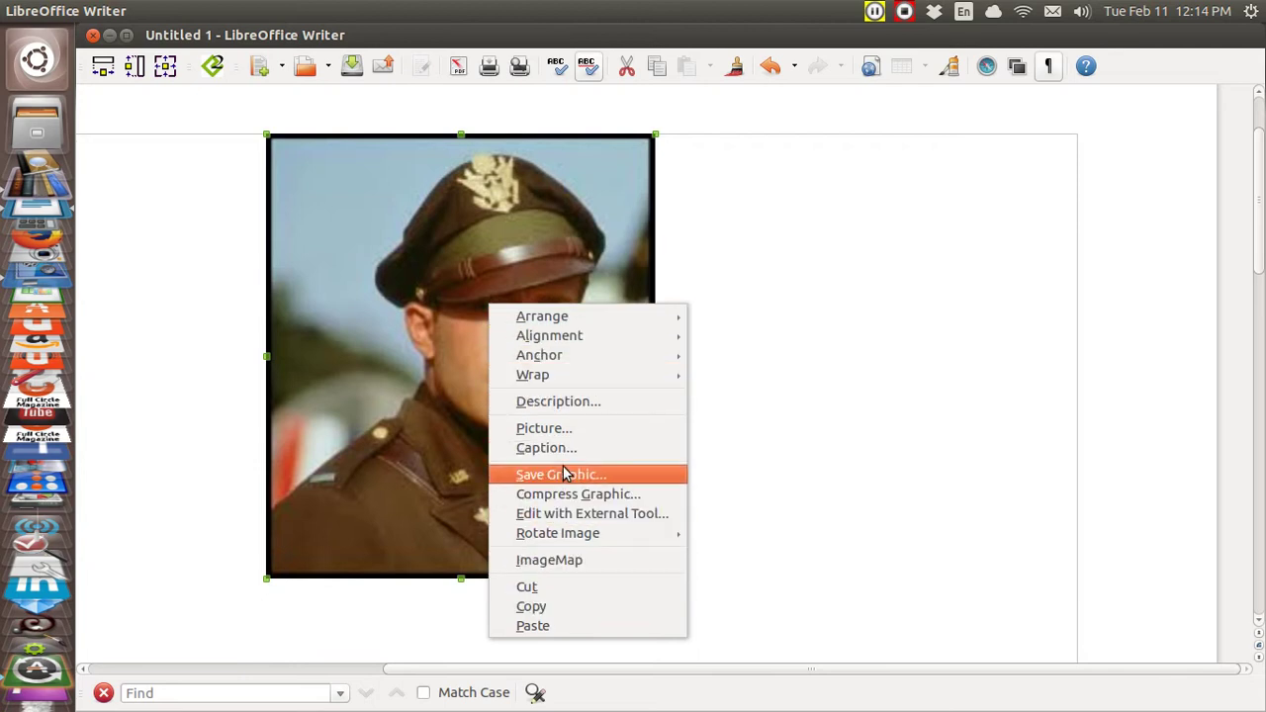
left_click(567, 430)
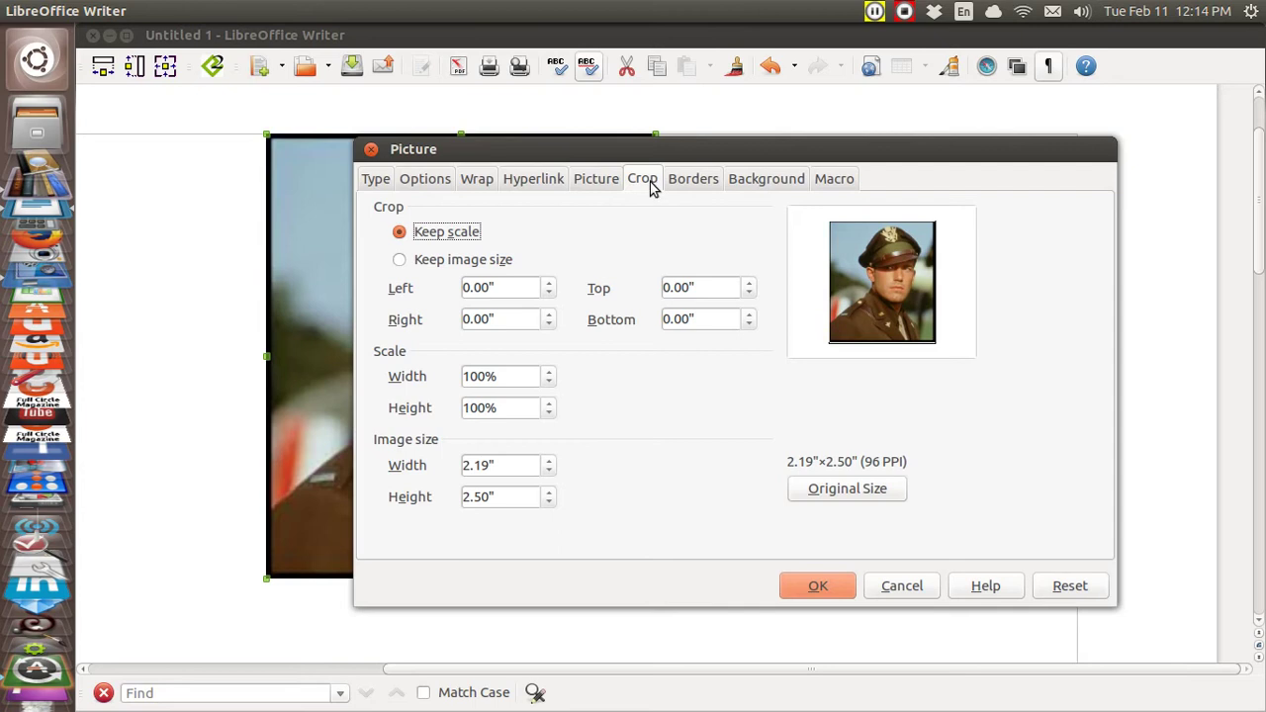
left_click(550, 284)
left_click(550, 284)
left_click(550, 284)
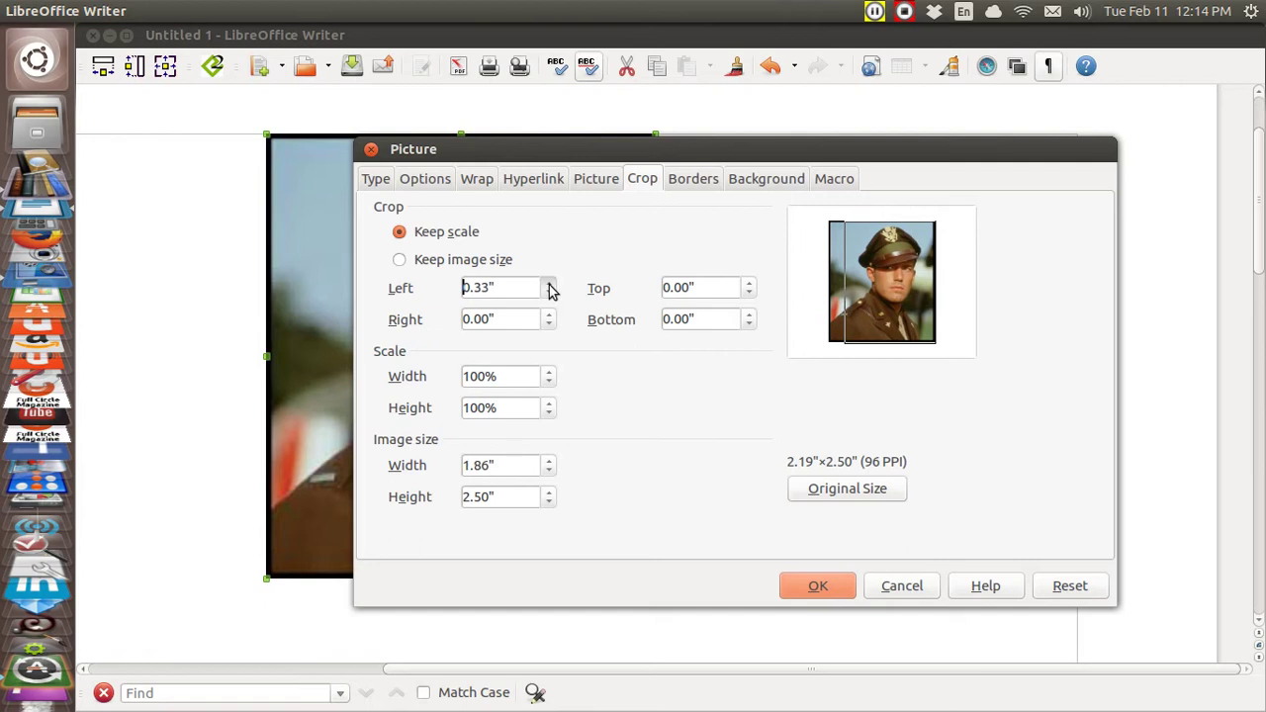
left_click(550, 283)
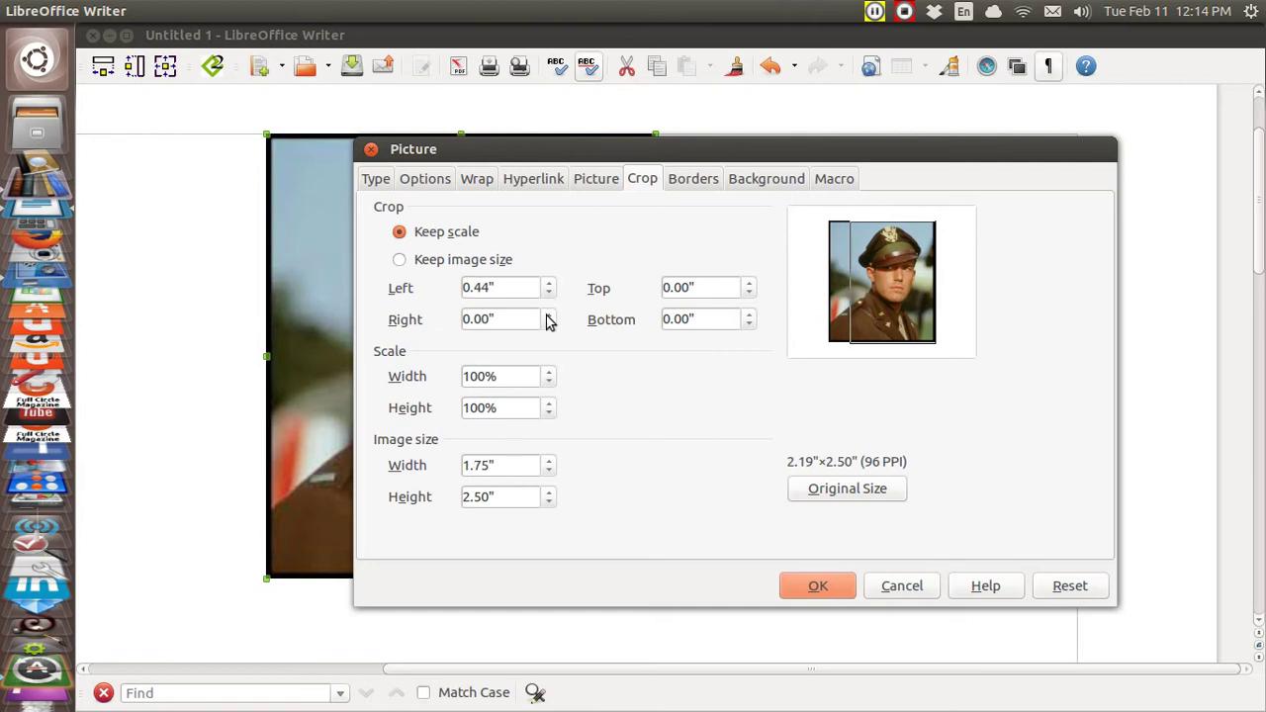
left_click(549, 315)
left_click(549, 315)
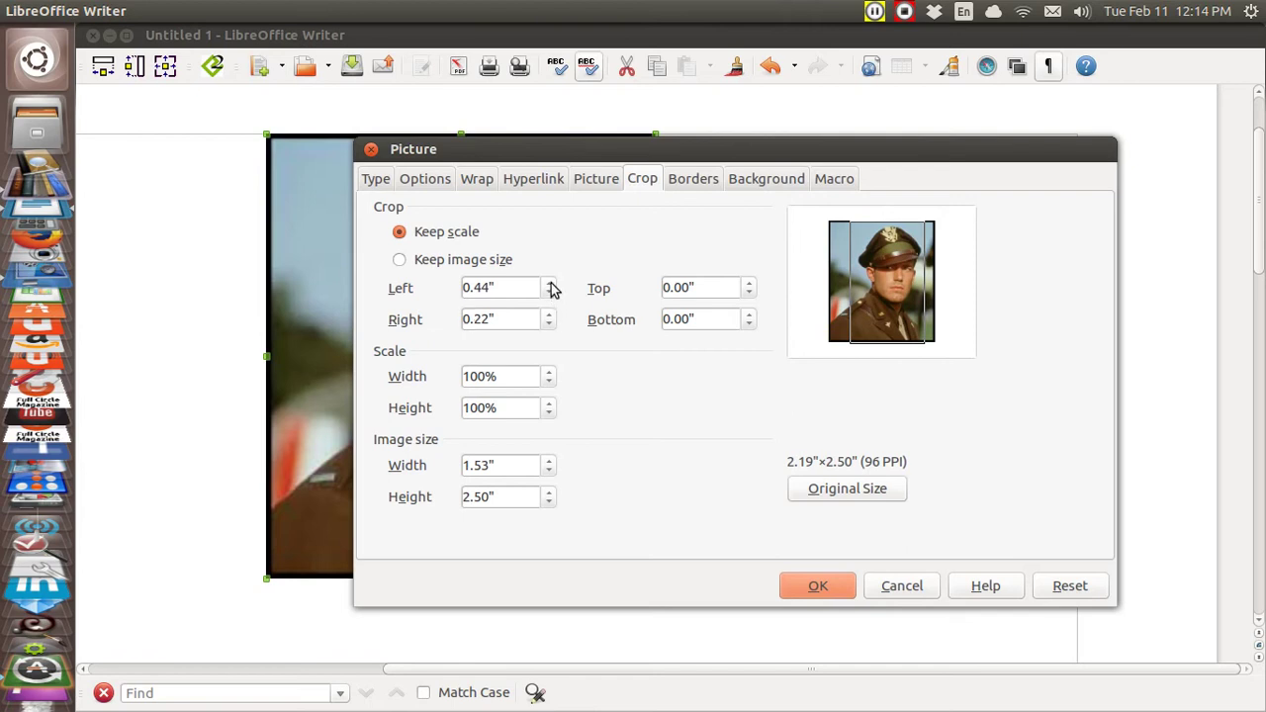
left_click(550, 282)
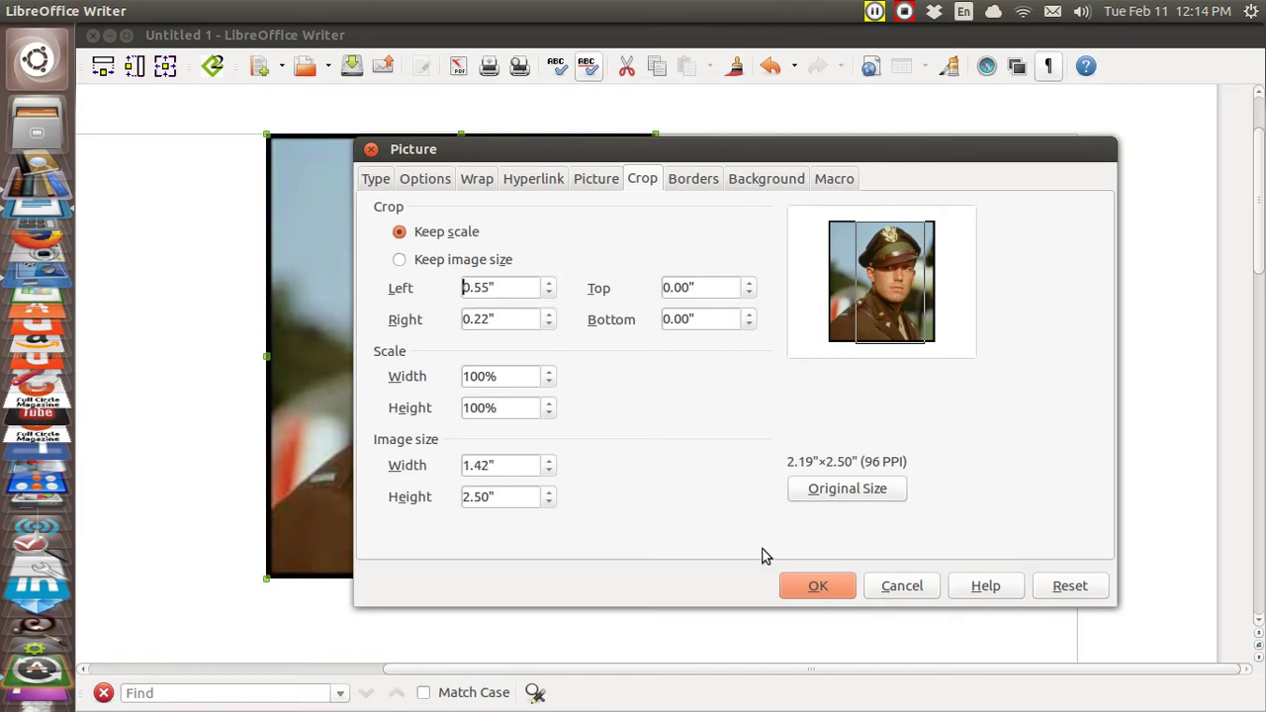
left_click(814, 586)
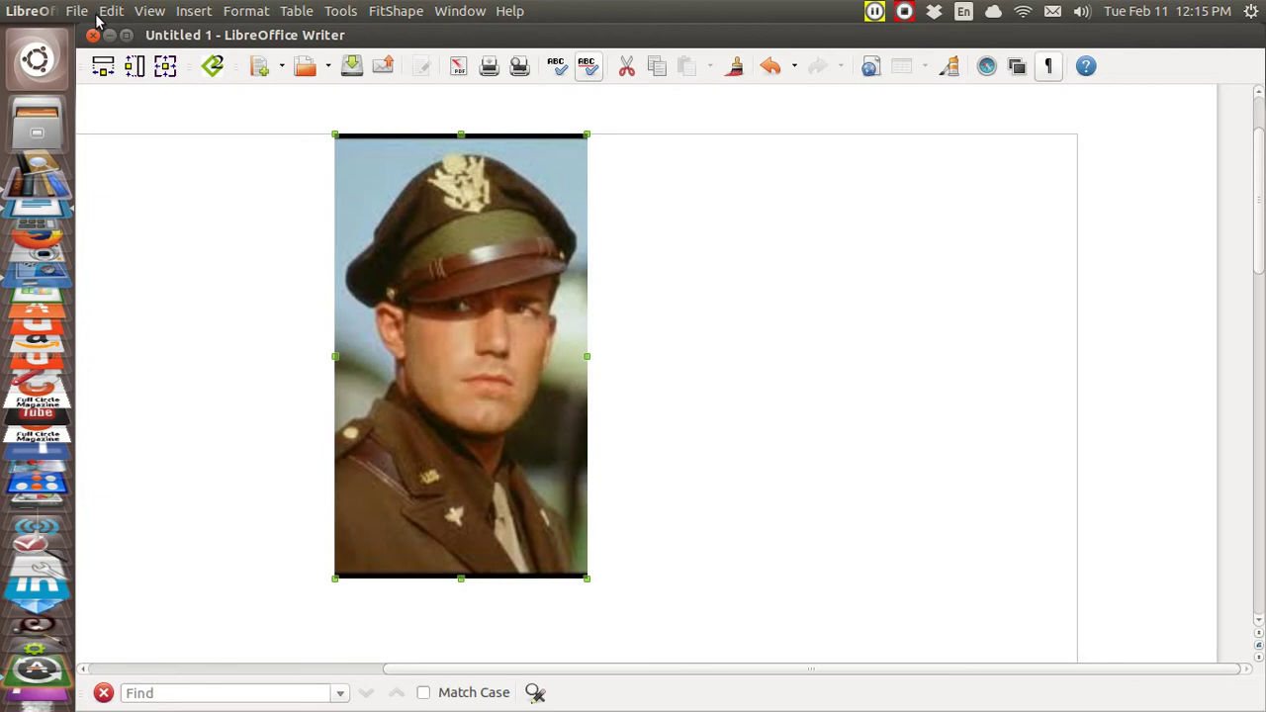
Save the document on the Desktop as t.odt and minimize Writer
left_click(77, 12)
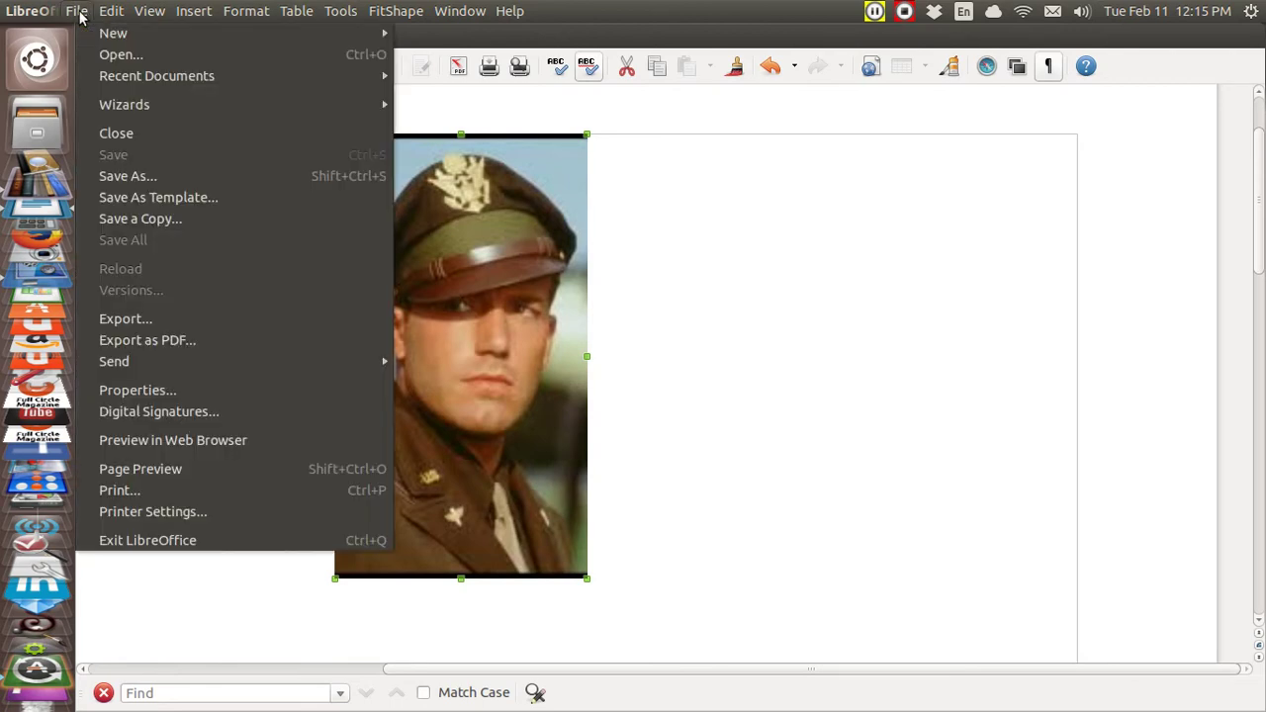
left_click(173, 177)
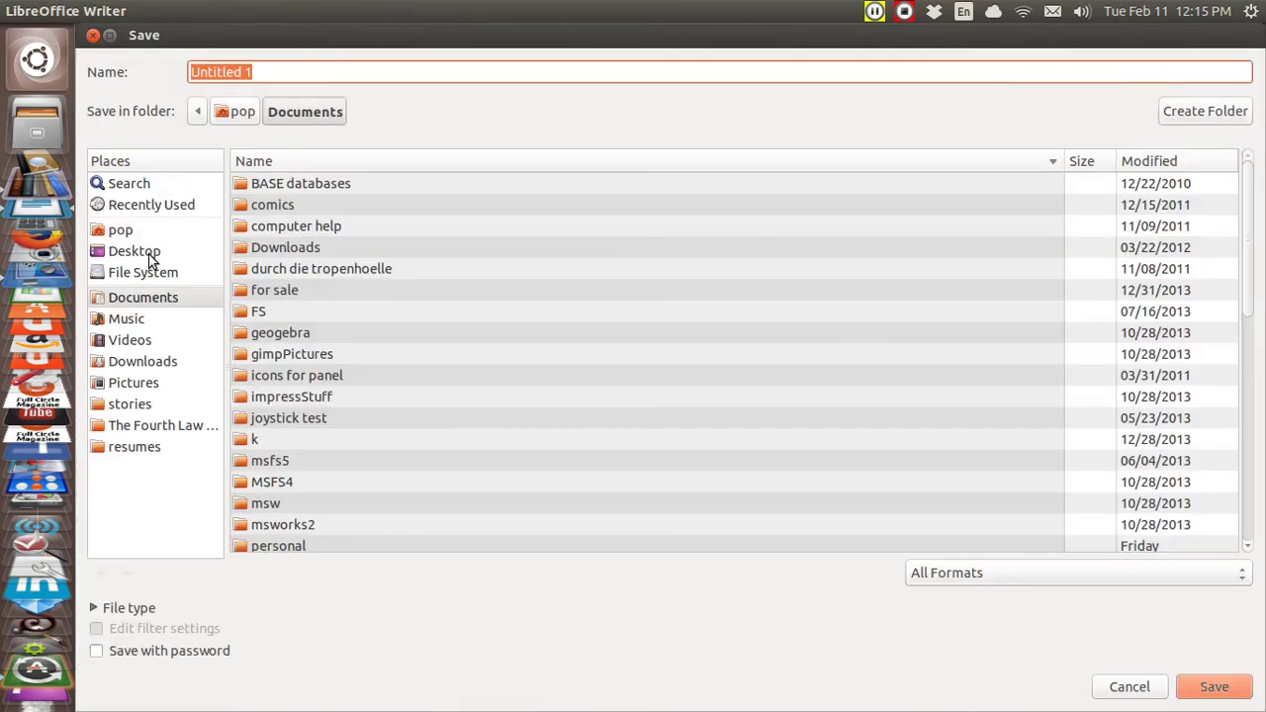
left_click(148, 253)
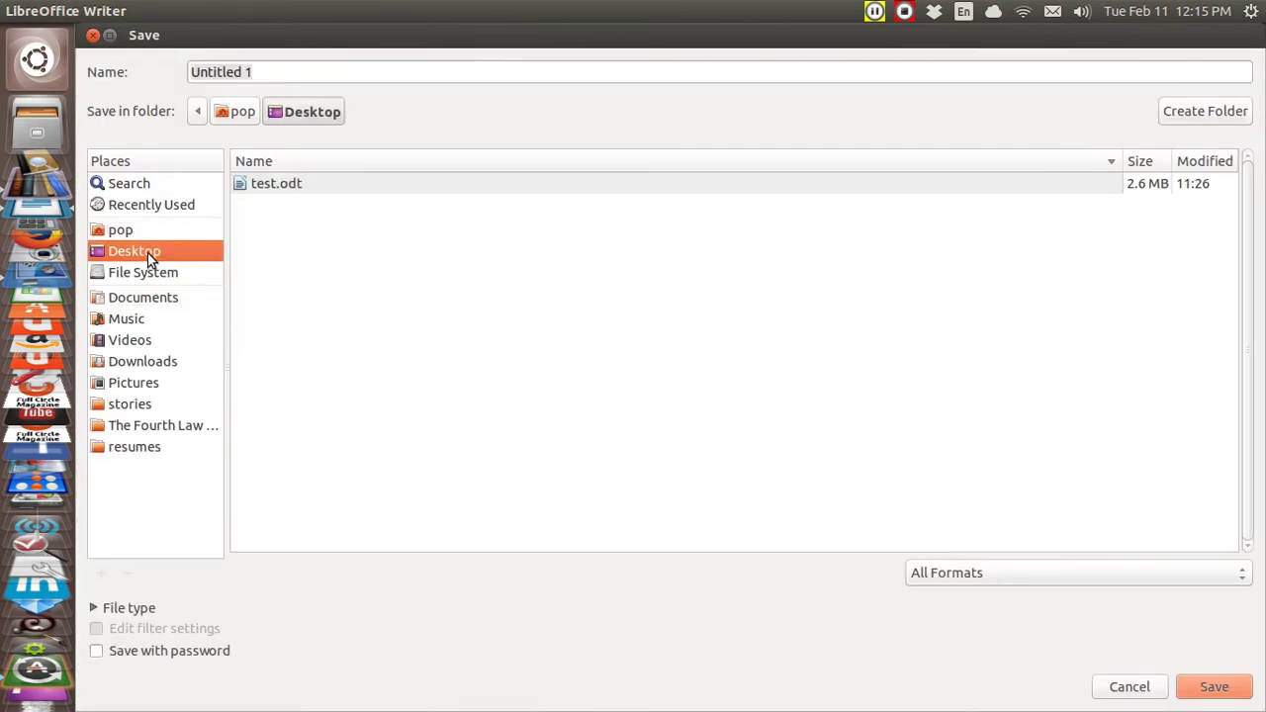
left_click(267, 72)
key("BackSpace")
key("BackSpace")
key("BackSpace")
key("BackSpace")
key("BackSpace")
key("BackSpace")
key("BackSpace")
key("BackSpace")
key("BackSpace")
key("BackSpace")
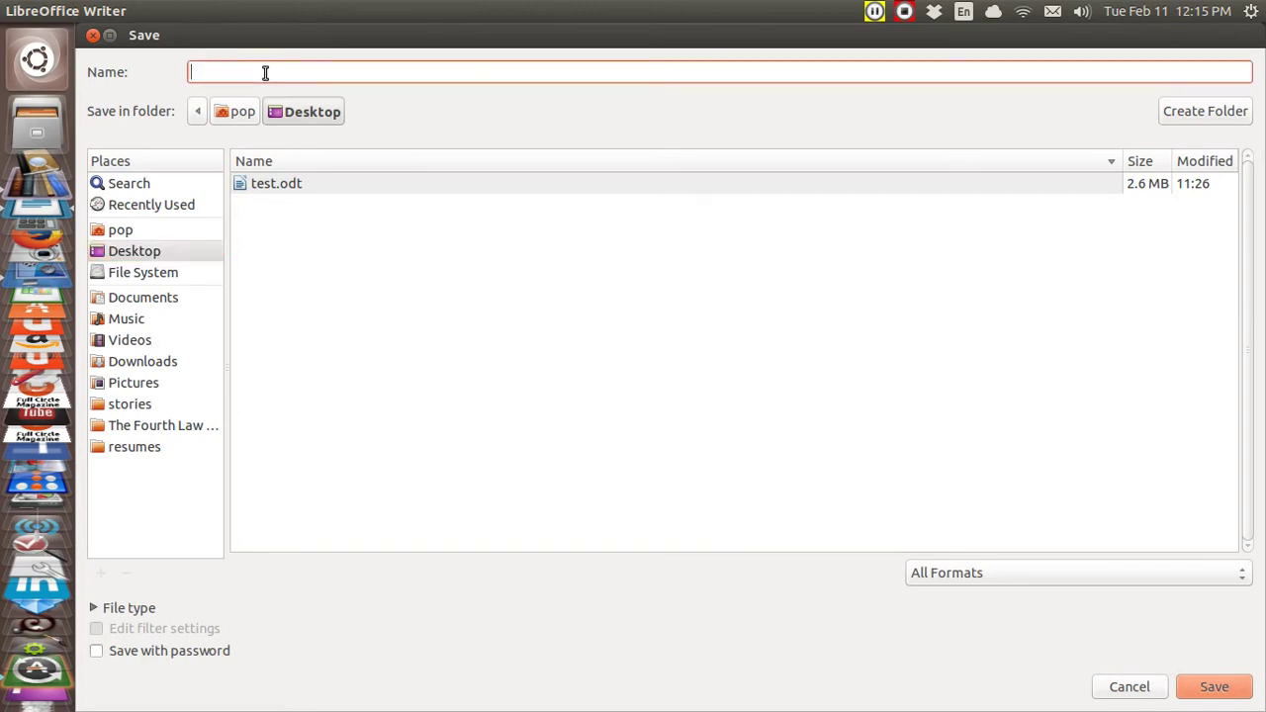
key("Return")
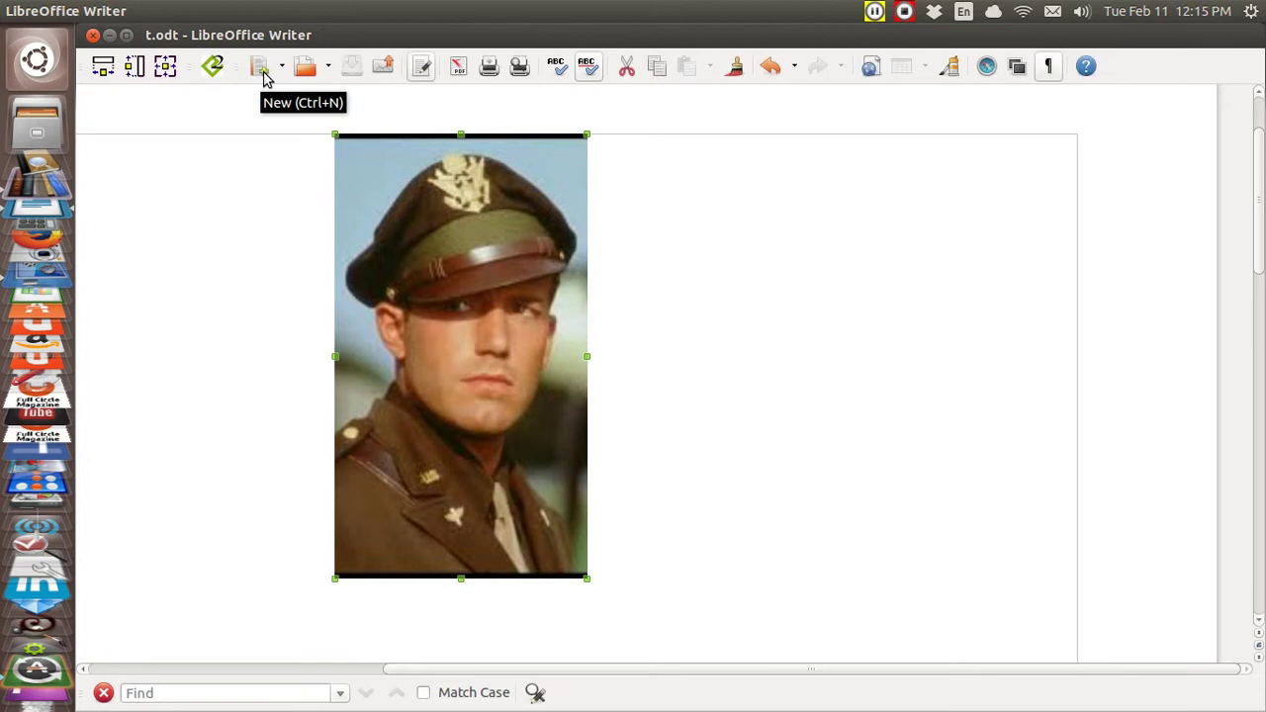
left_click(110, 35)
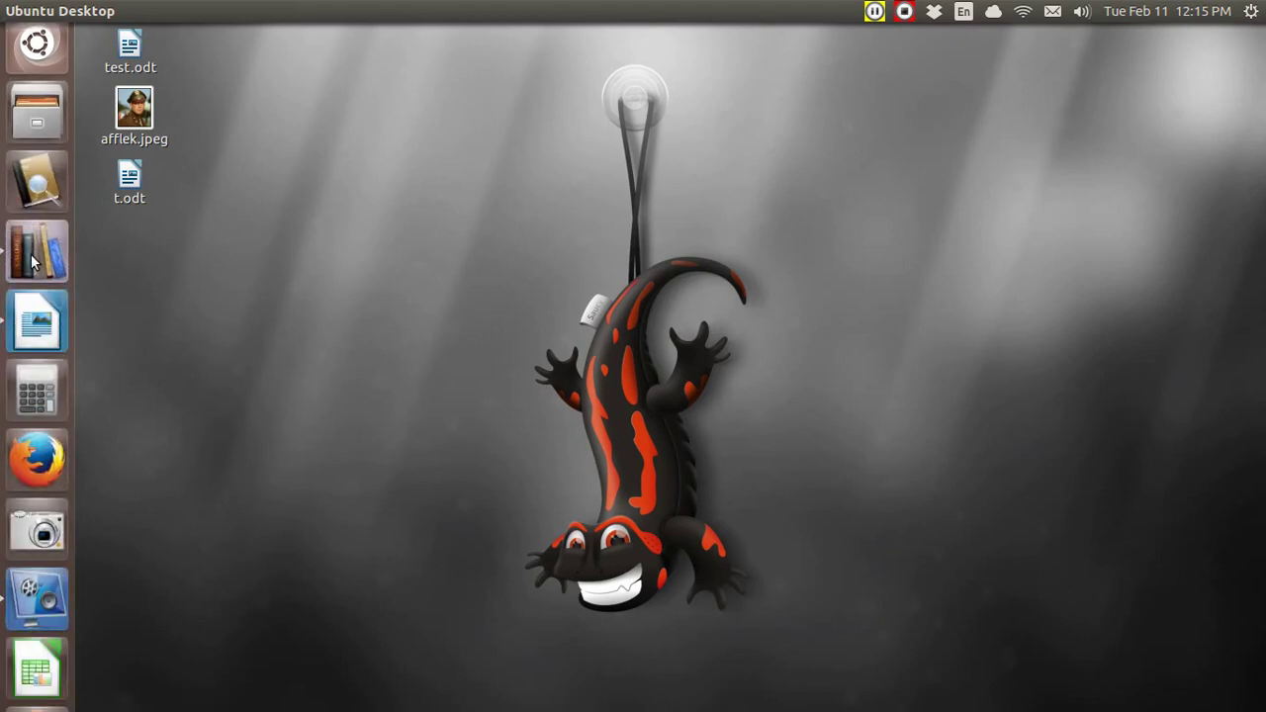
Launch calibre and import t.odt from the Desktop as the book 't'
left_click(35, 262)
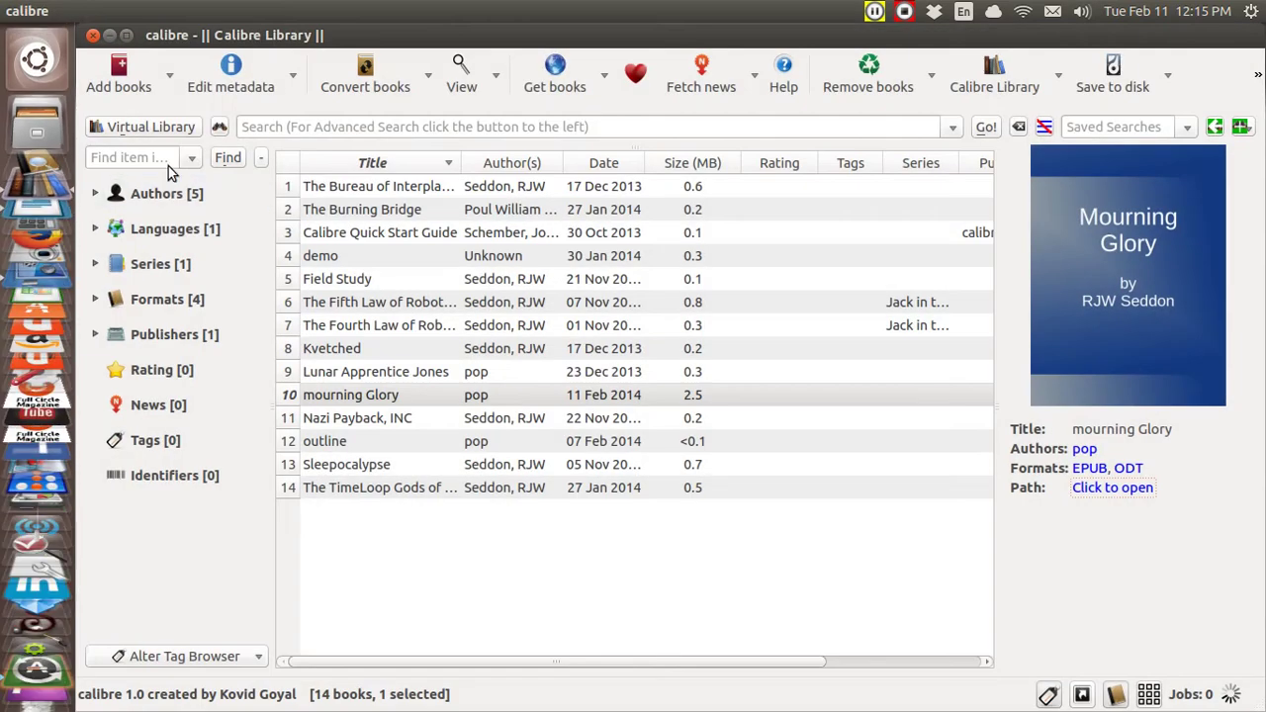
left_click(128, 84)
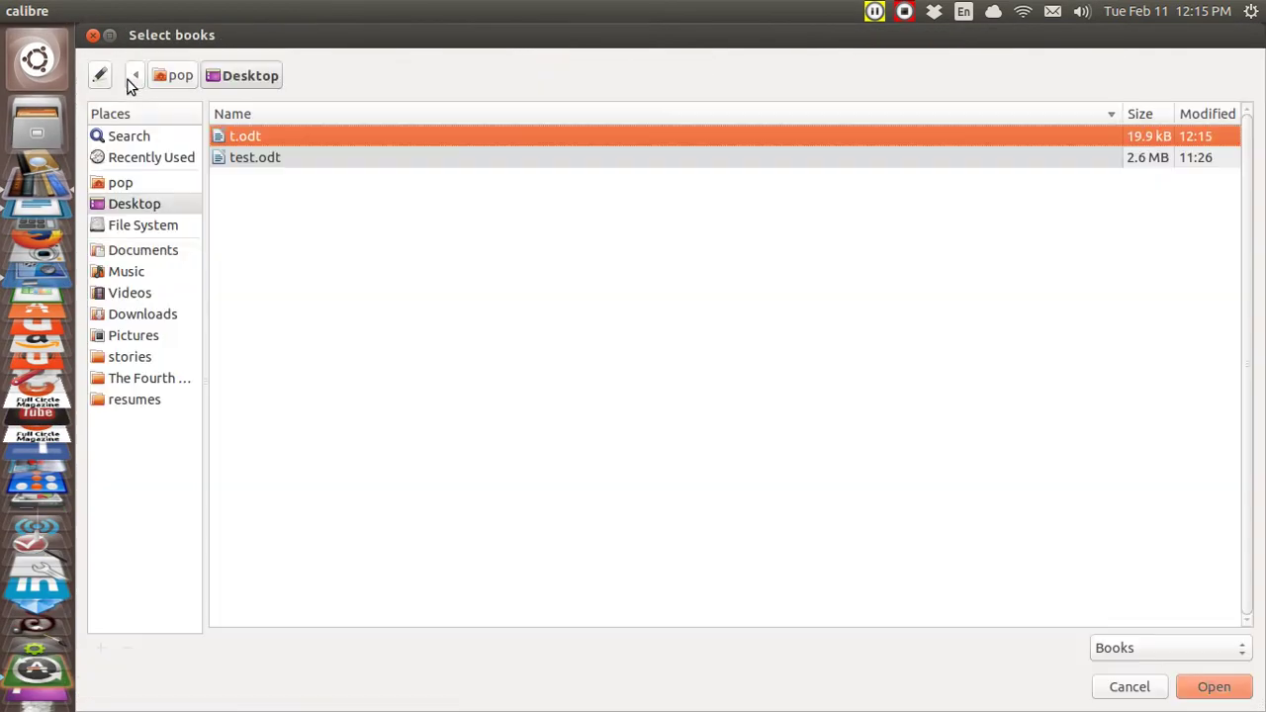
left_click(145, 204)
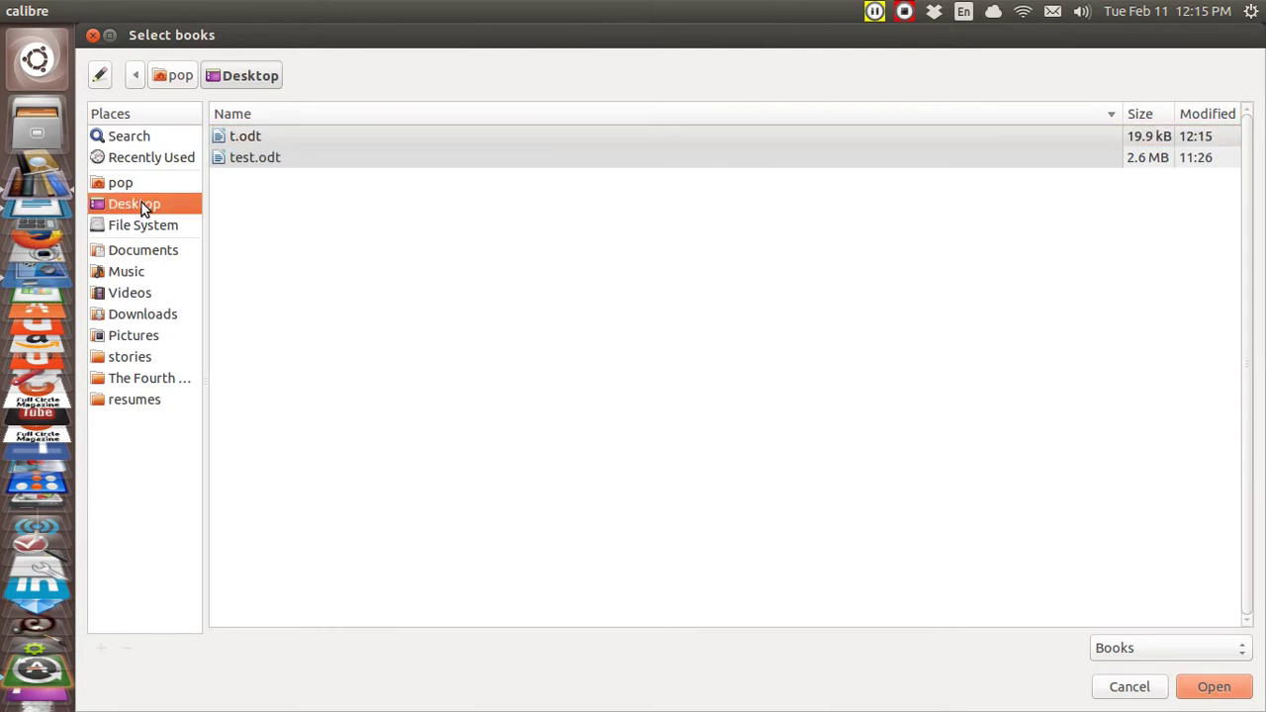
left_click(237, 138)
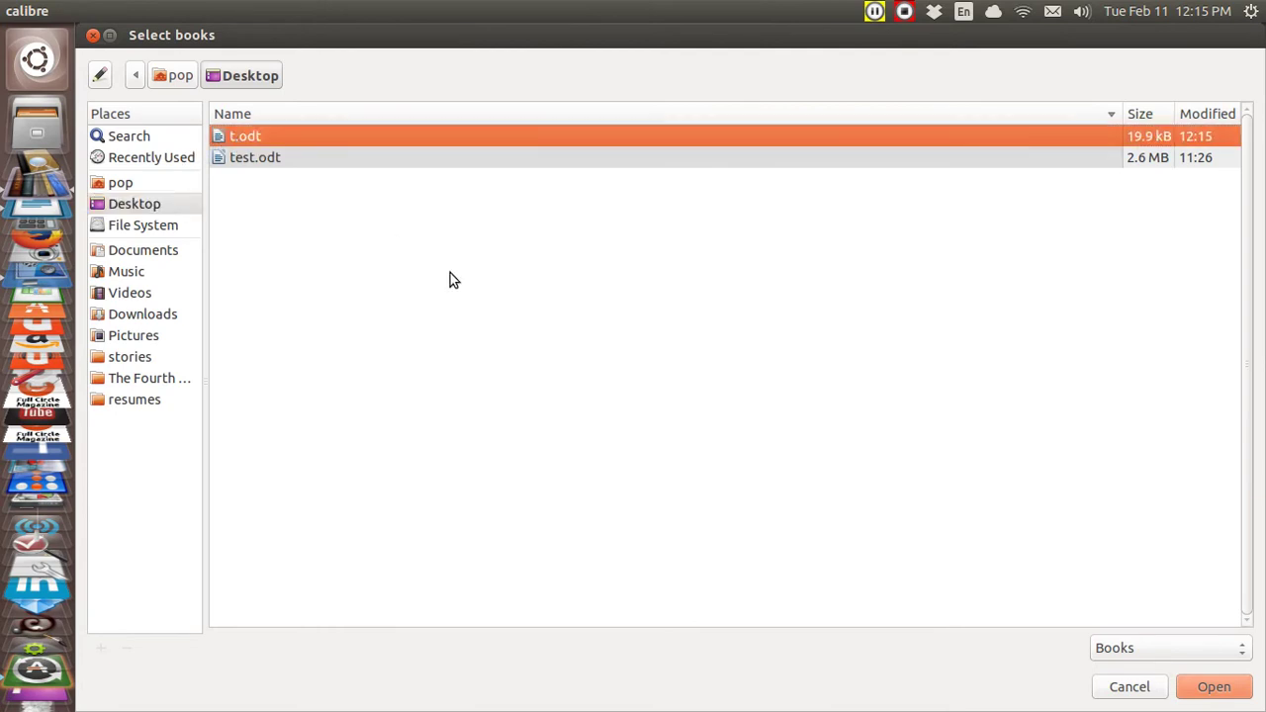
left_click(1219, 688)
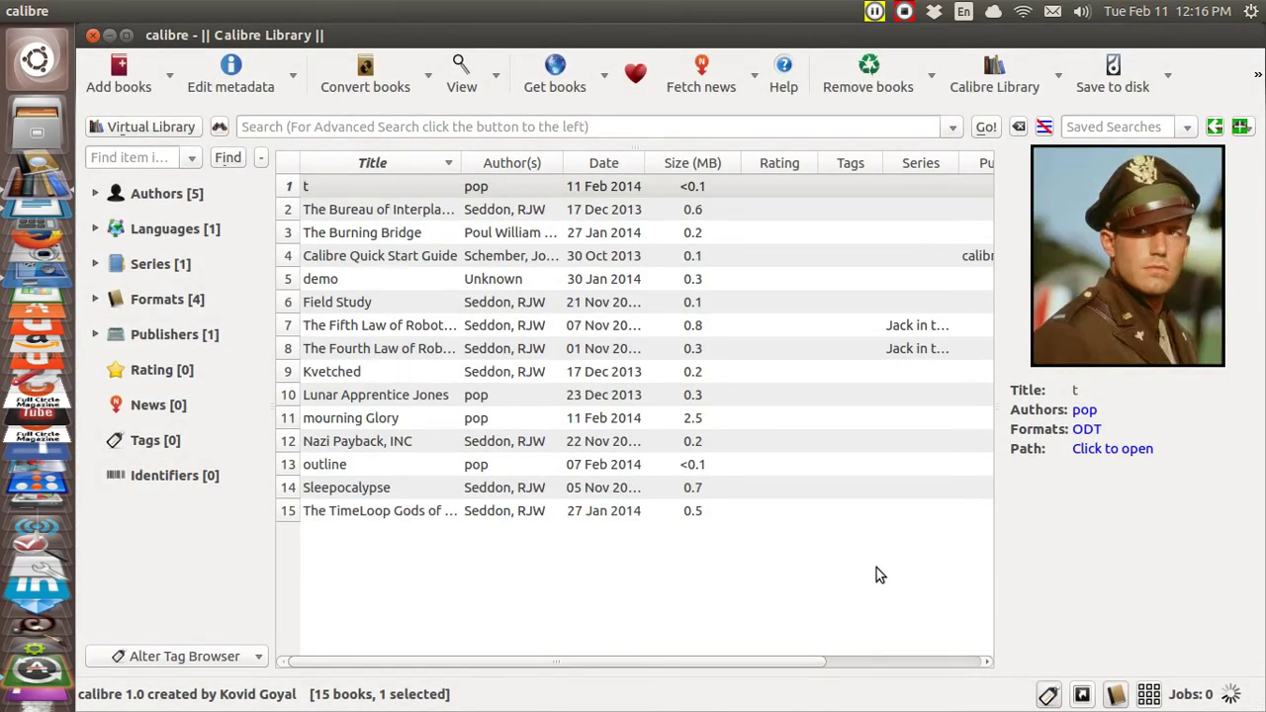
Convert book t to EPUB output format
left_click(367, 76)
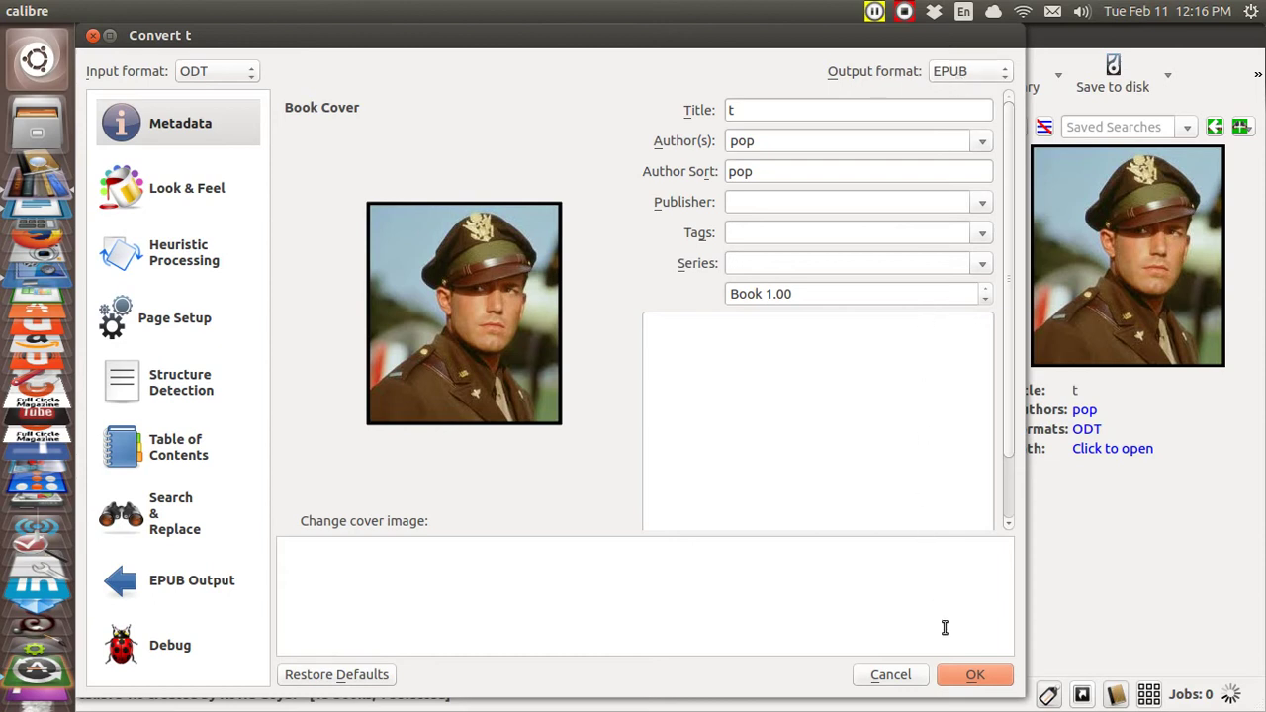
left_click(971, 679)
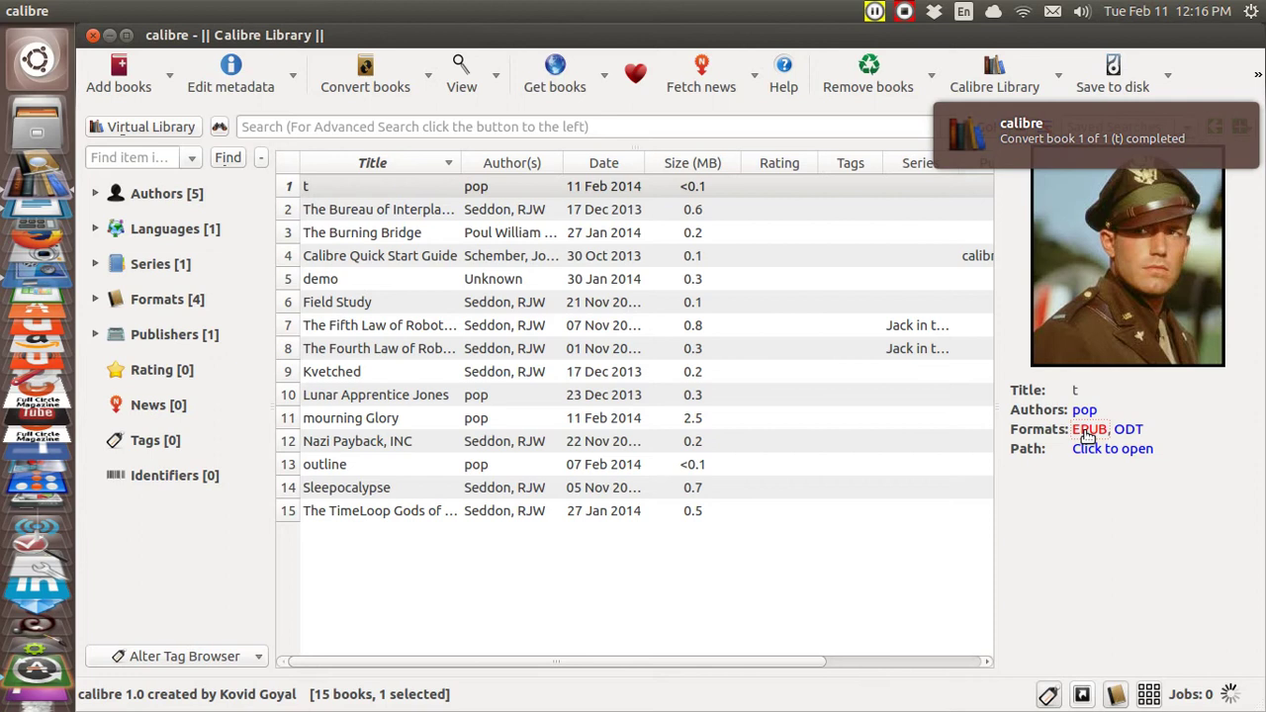
left_click(1087, 435)
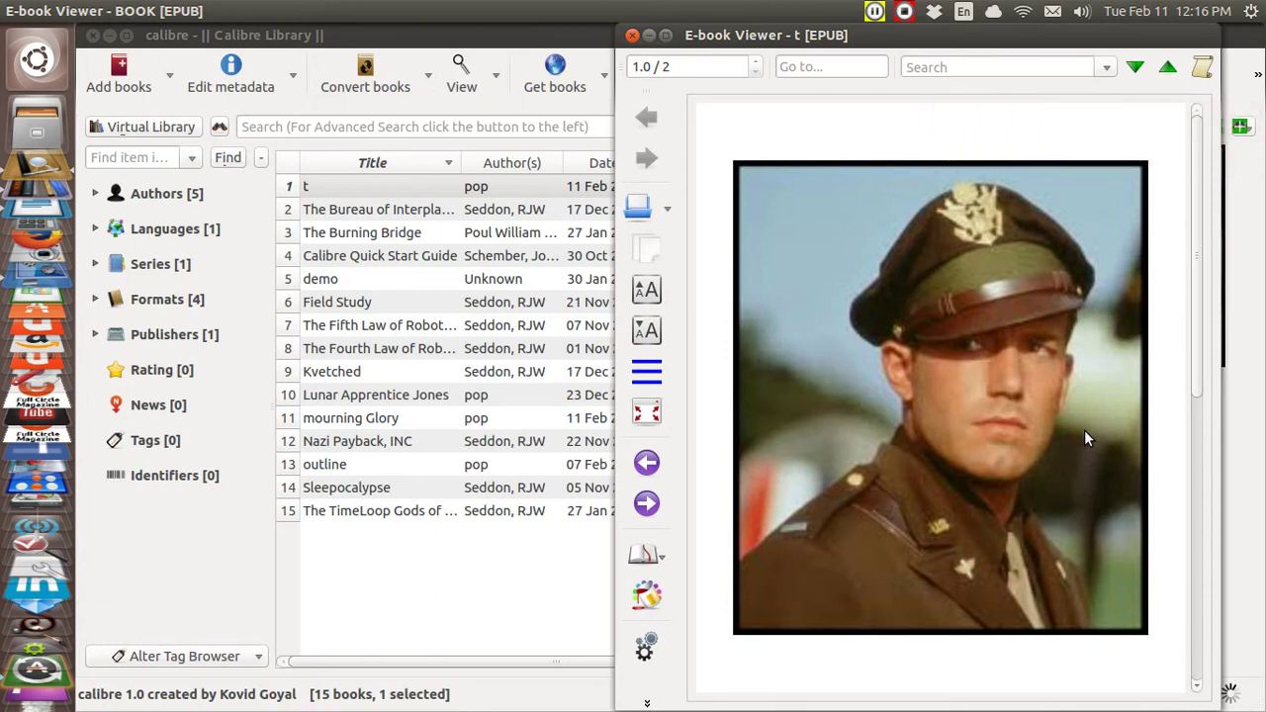
left_click(633, 36)
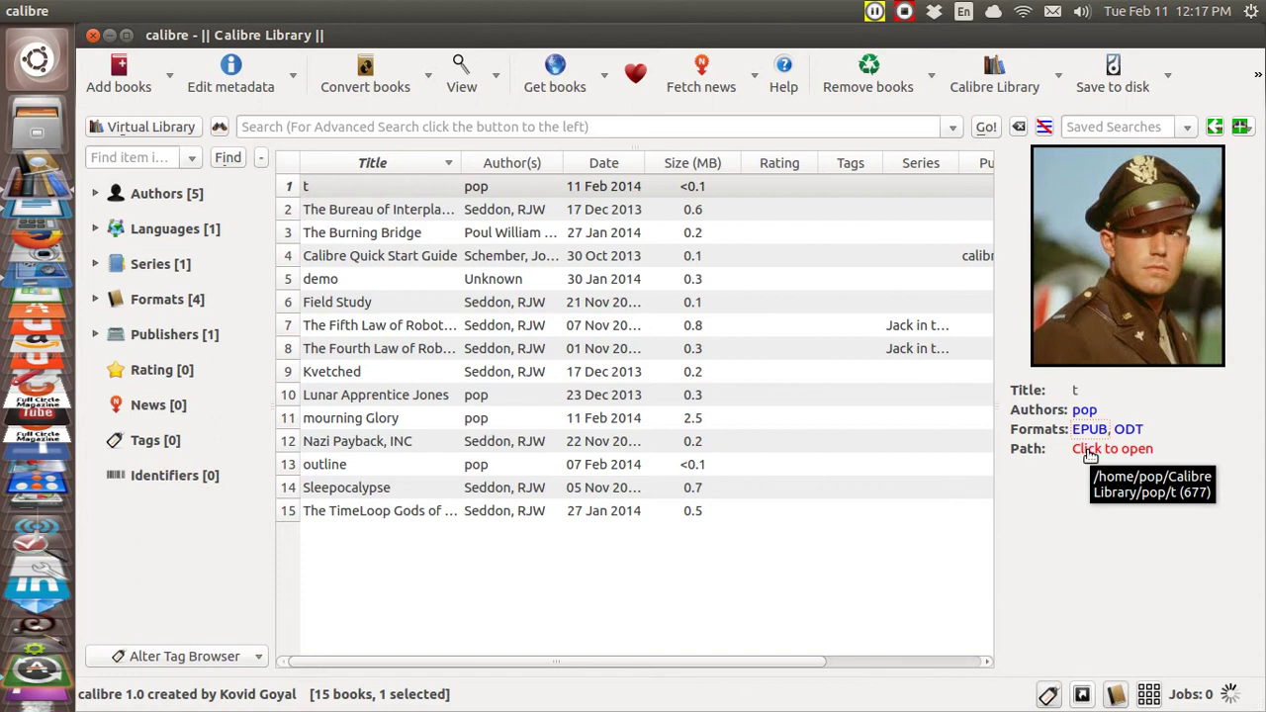
Open book t's library folder and show the Open With applications for t - pop.epub
left_click(1089, 450)
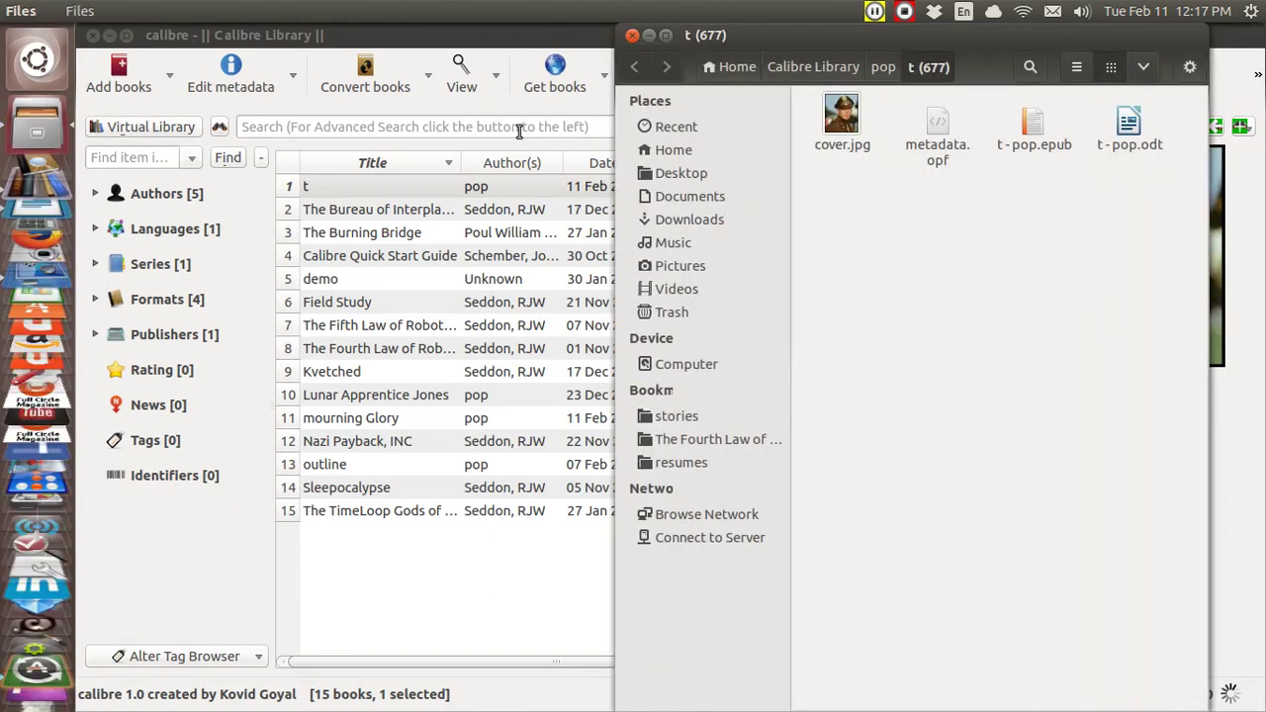
left_click(1029, 134)
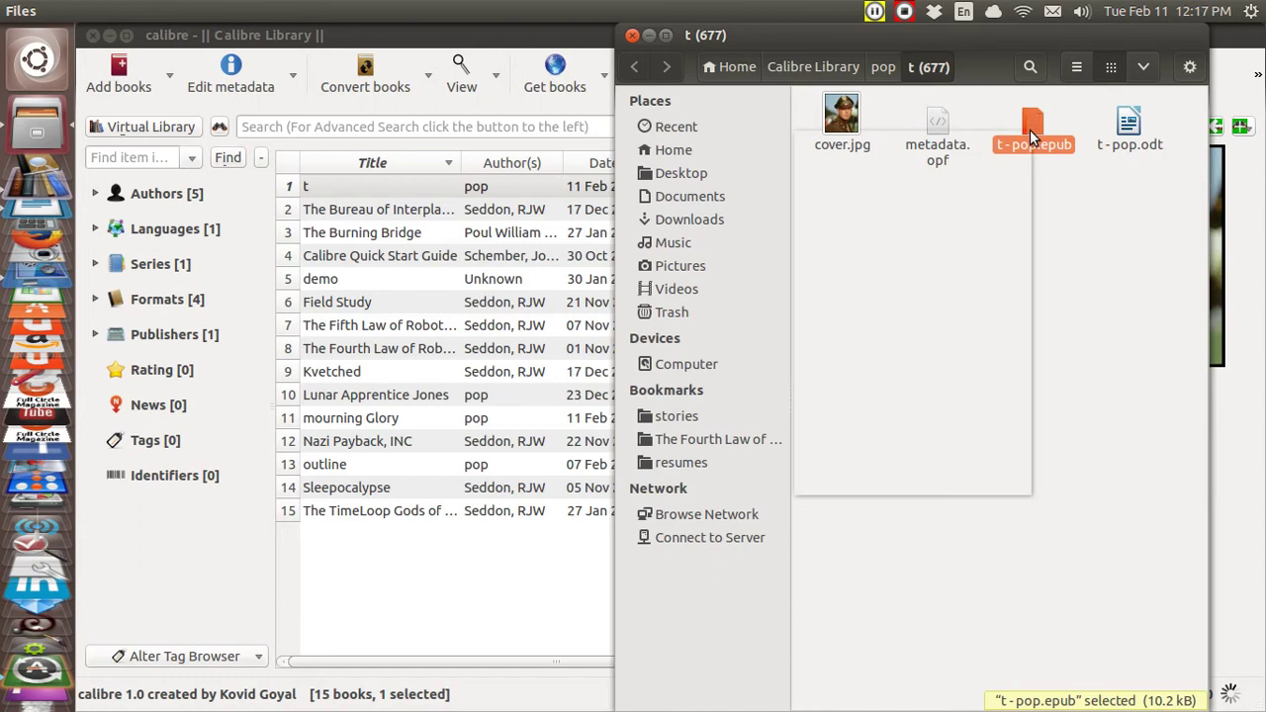
right_click(1030, 130)
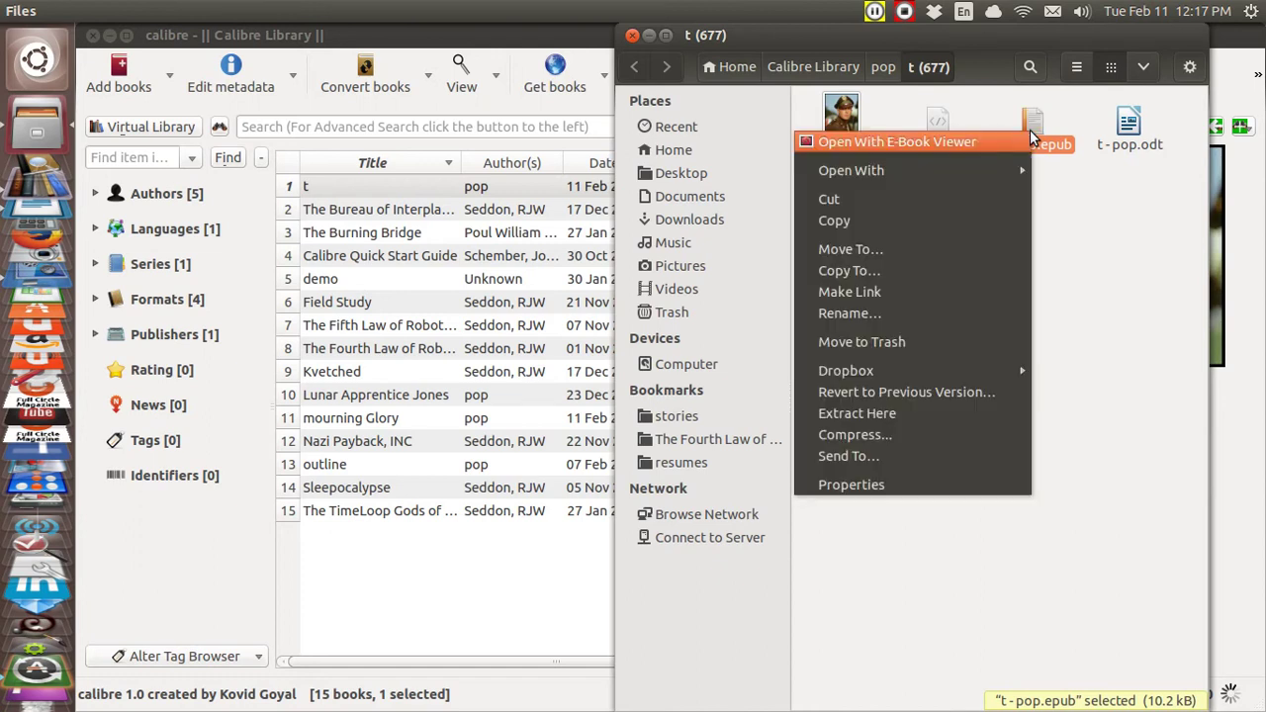
left_click(988, 170)
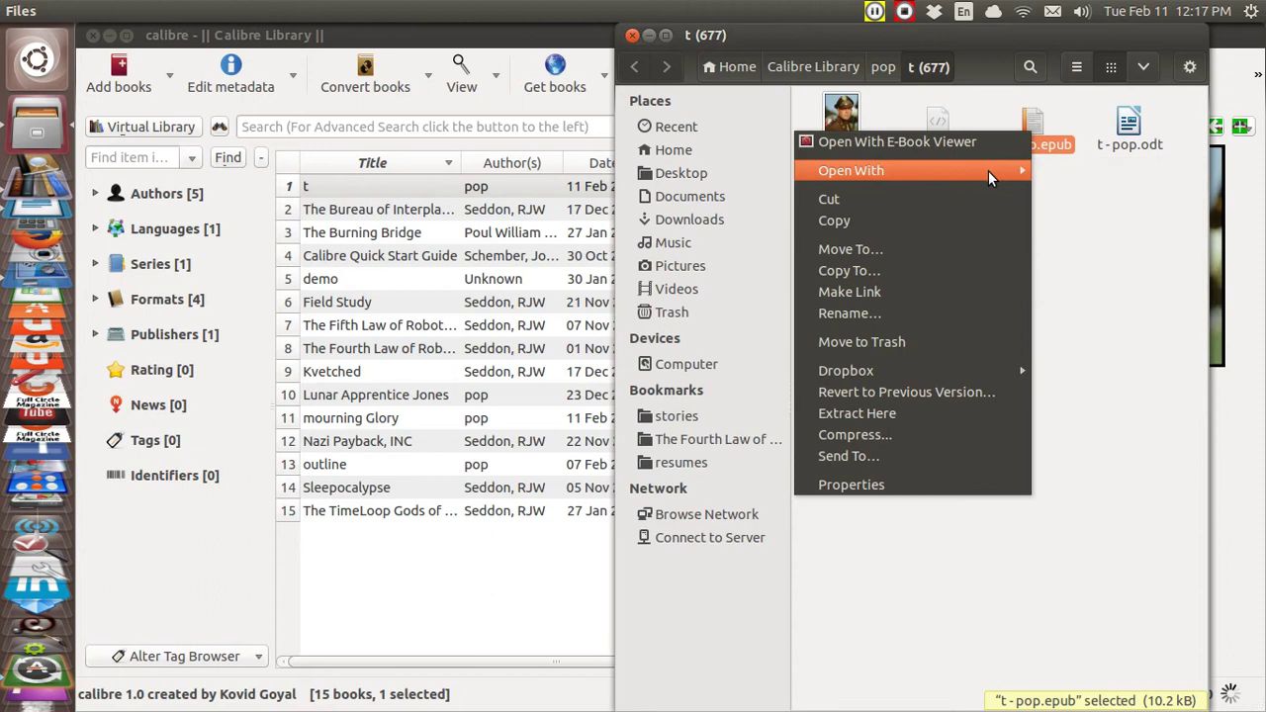
left_click(989, 171)
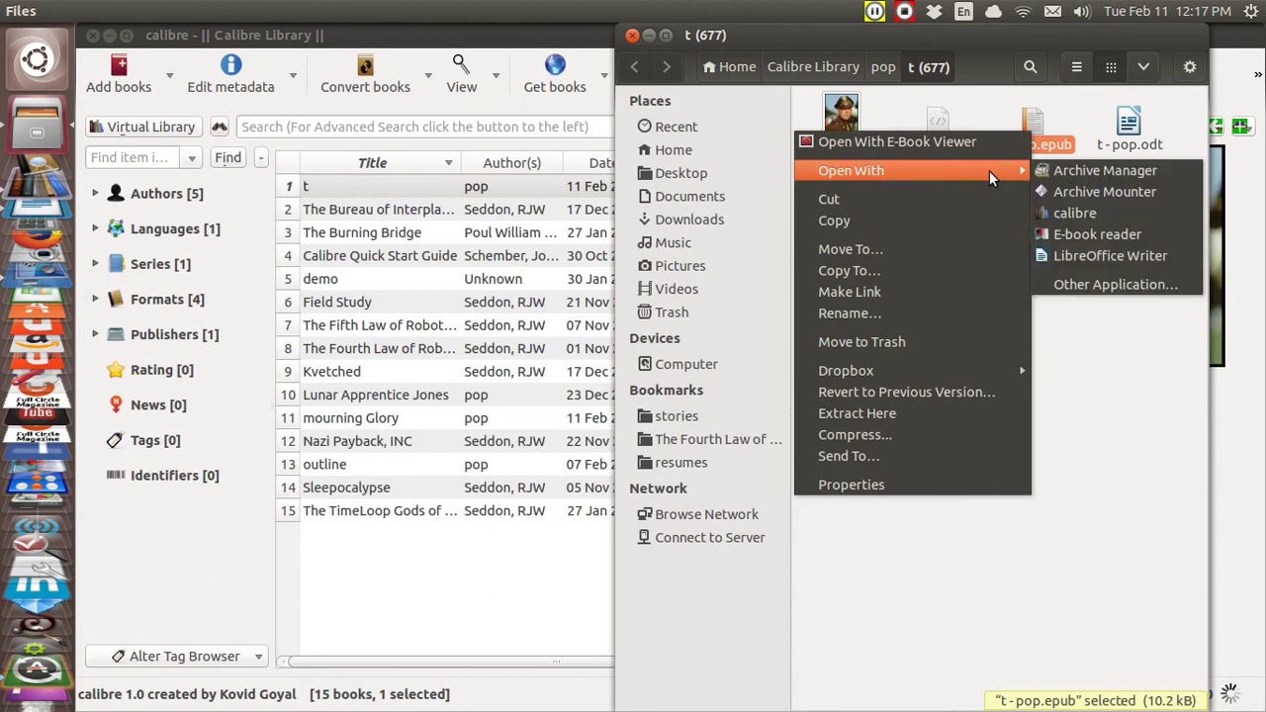
left_click(1076, 236)
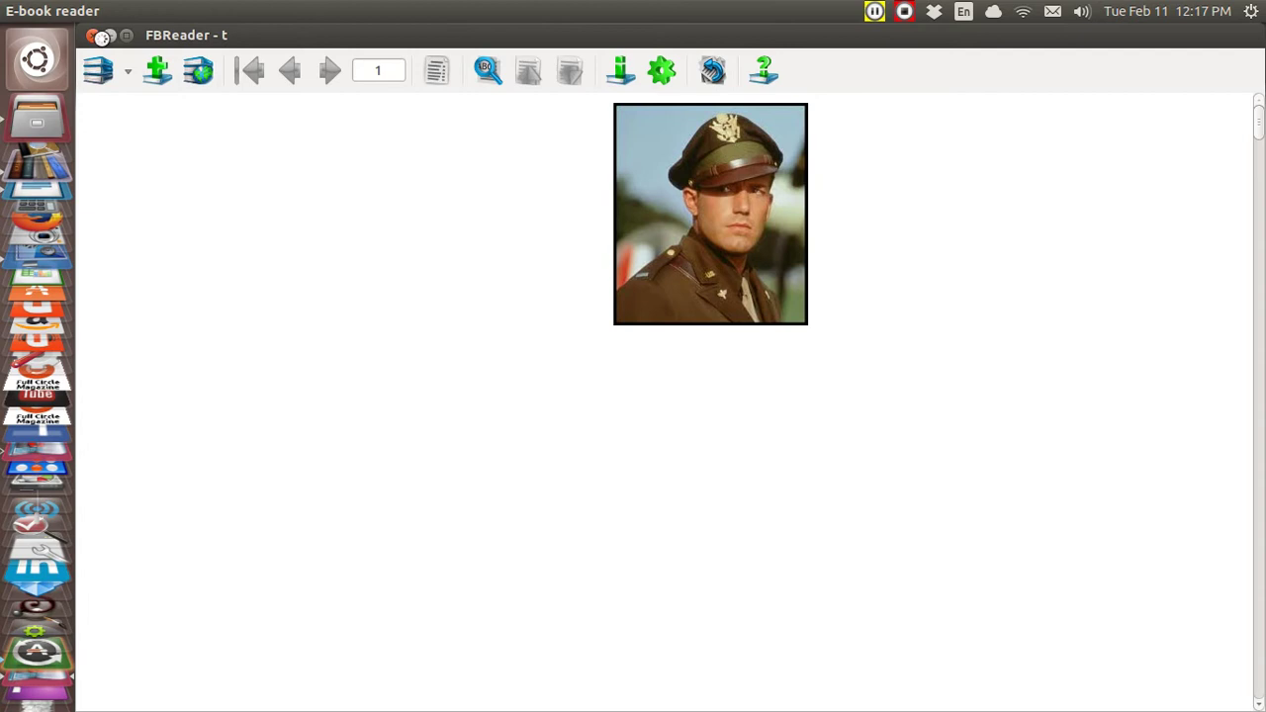
Close the e-book reader and the calibre window
left_click(90, 38)
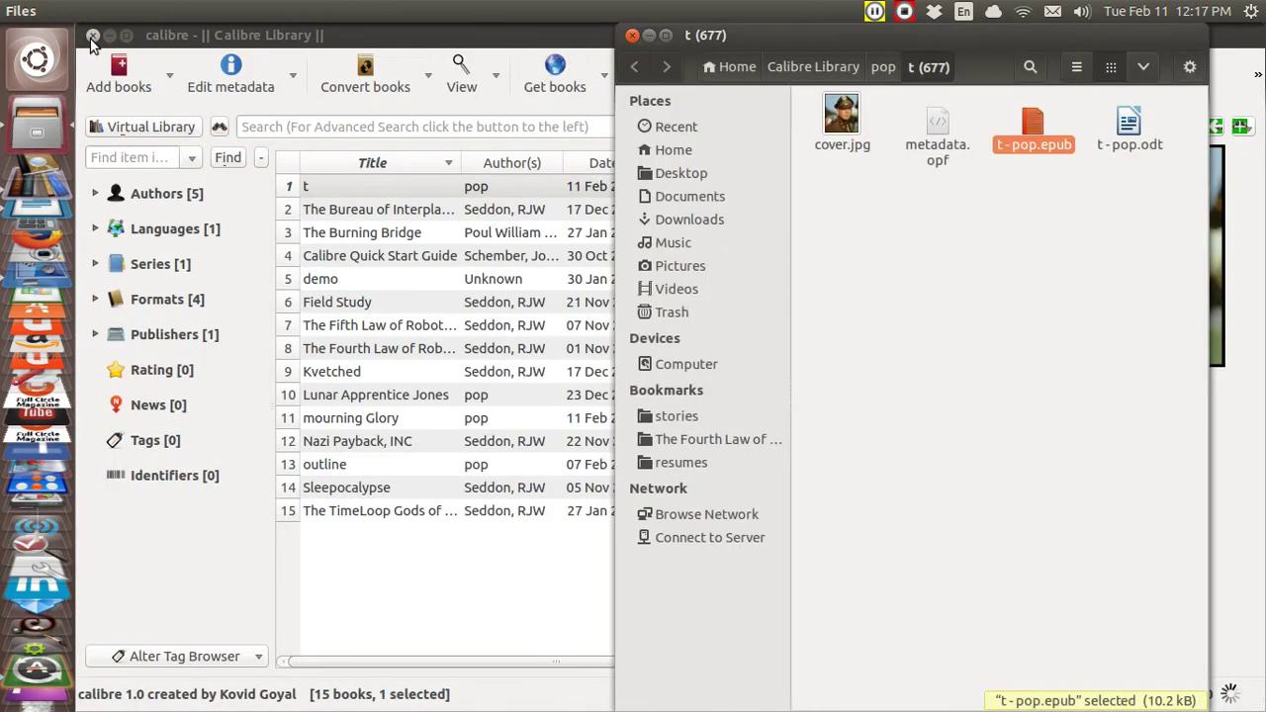
left_click(90, 39)
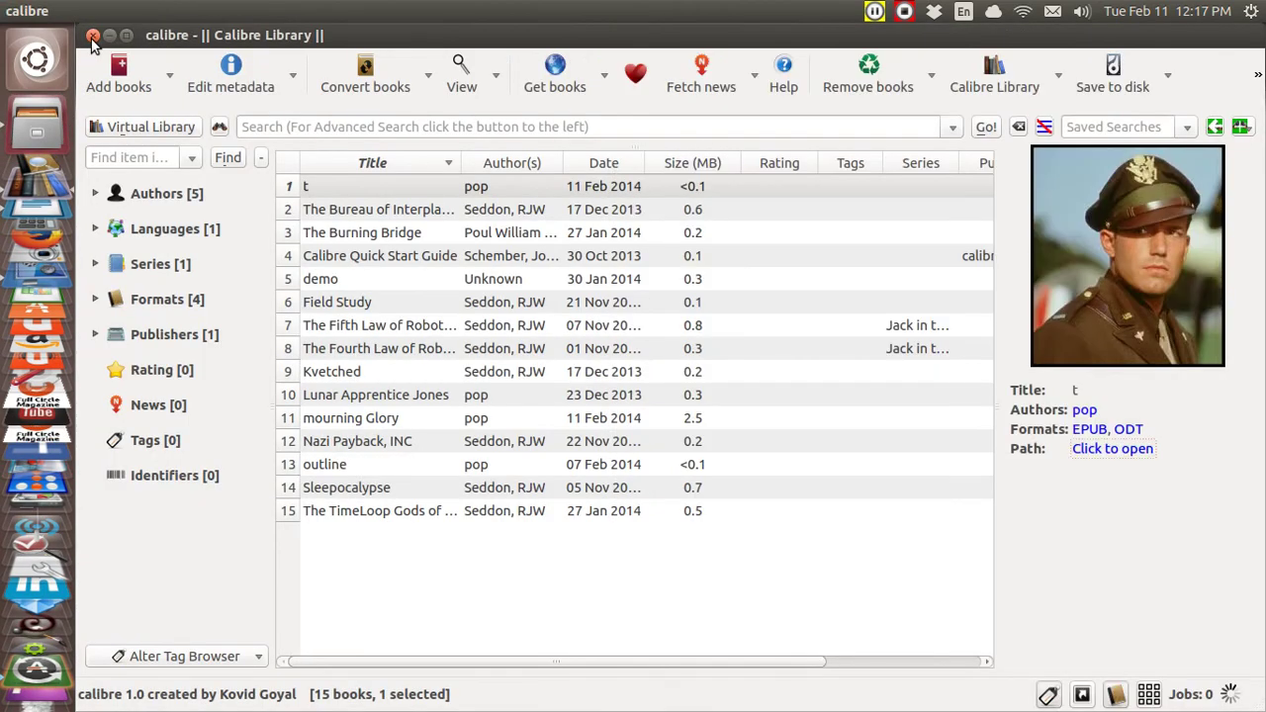
left_click(92, 38)
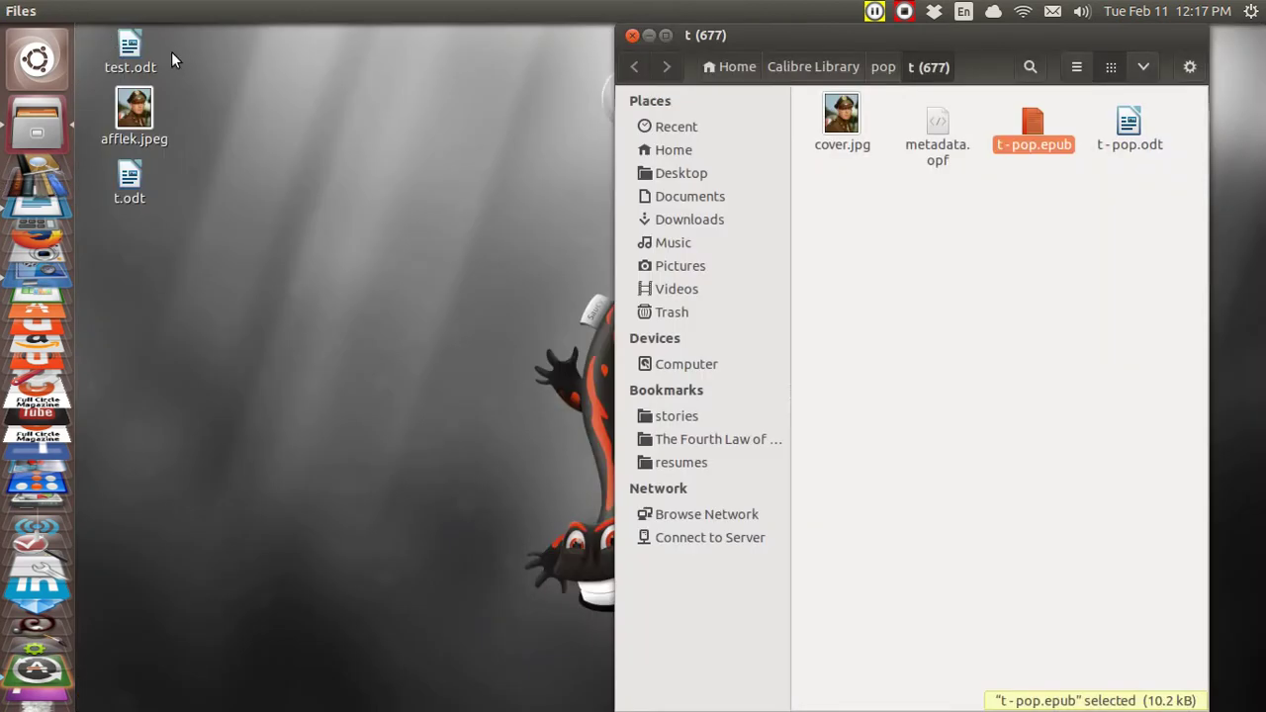
Open afflek.jpeg from the desktop in Shotwell Viewer
left_click(143, 111)
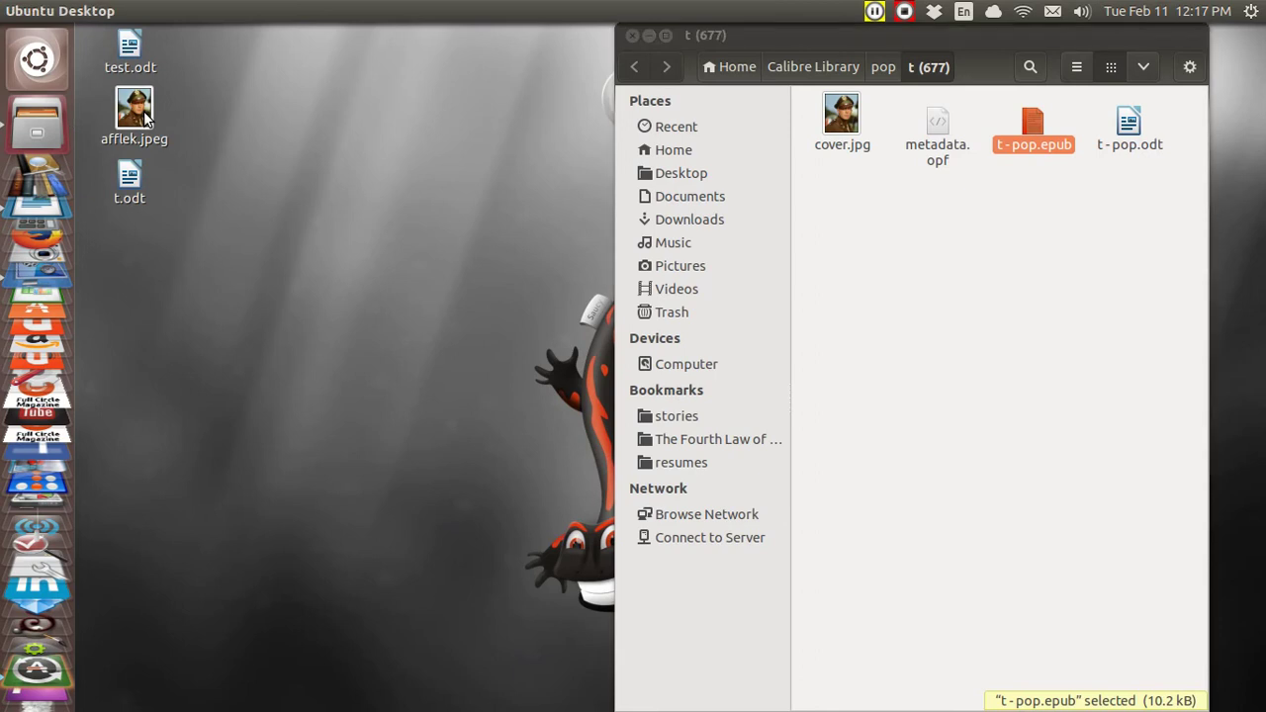
right_click(144, 110)
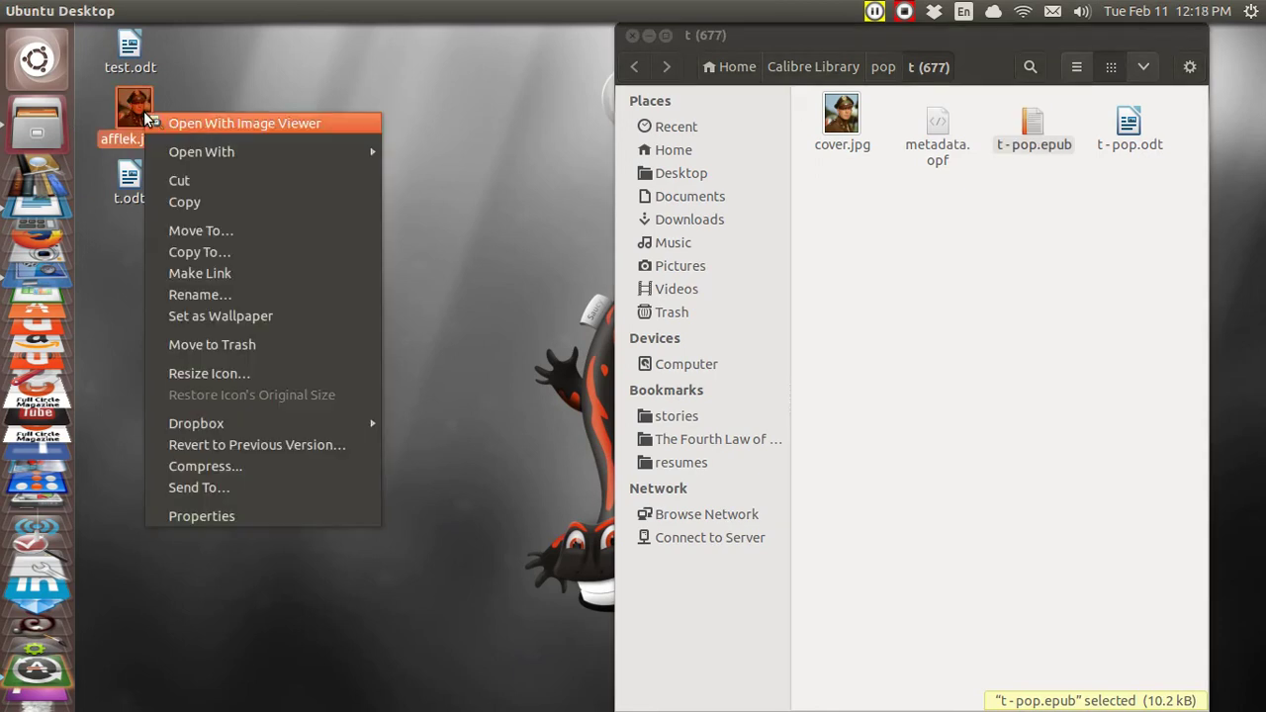
mouse_move(191, 152)
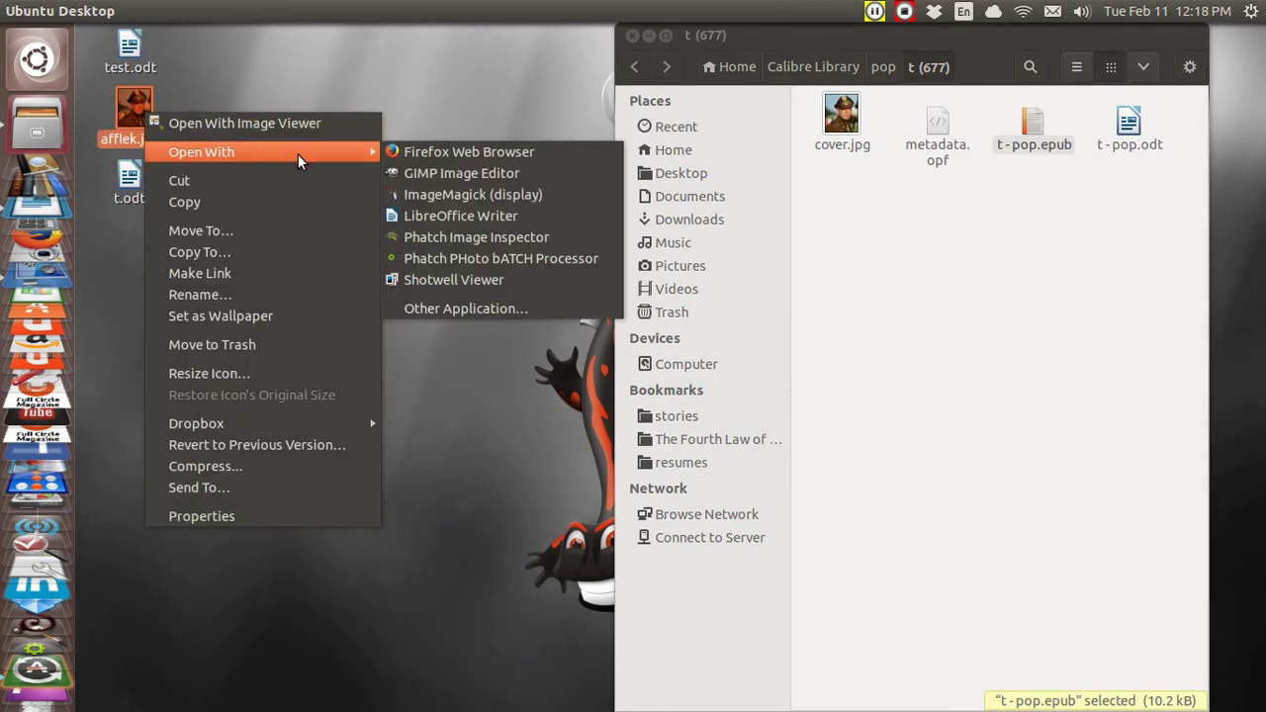
left_click(437, 279)
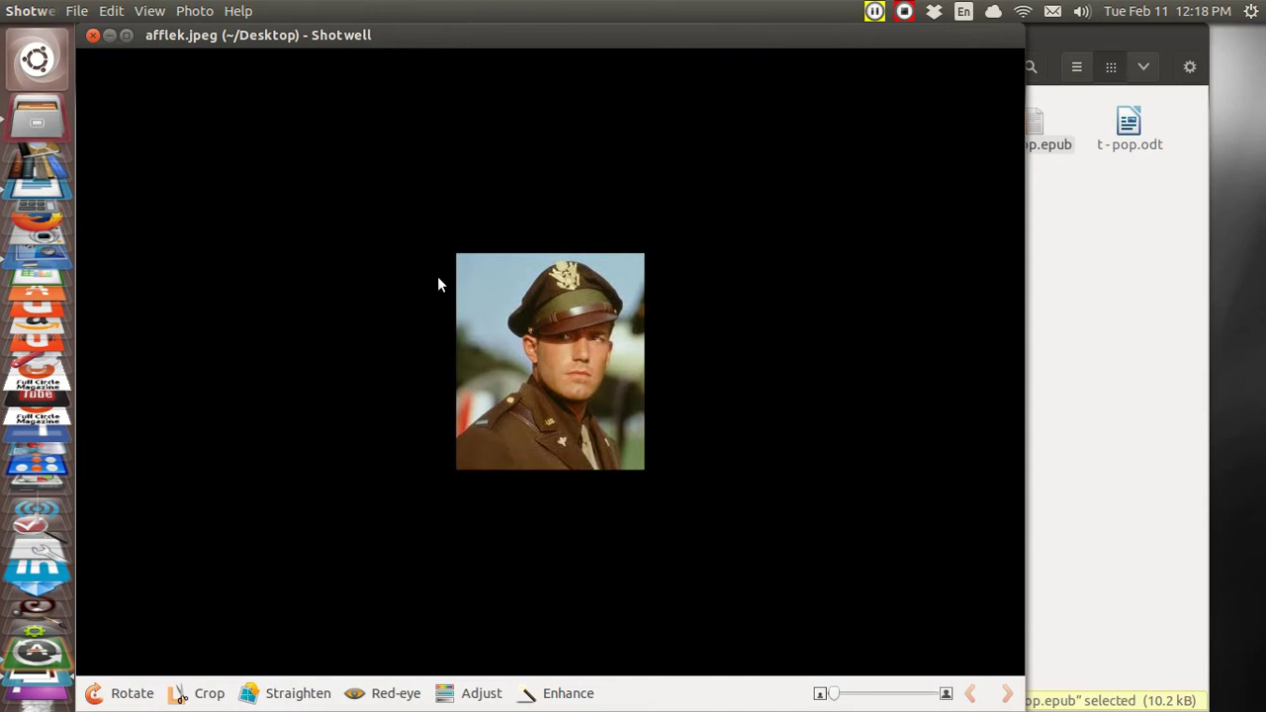
Crop afflek.jpeg to full height, pulling the left and right edges inward
key("c")
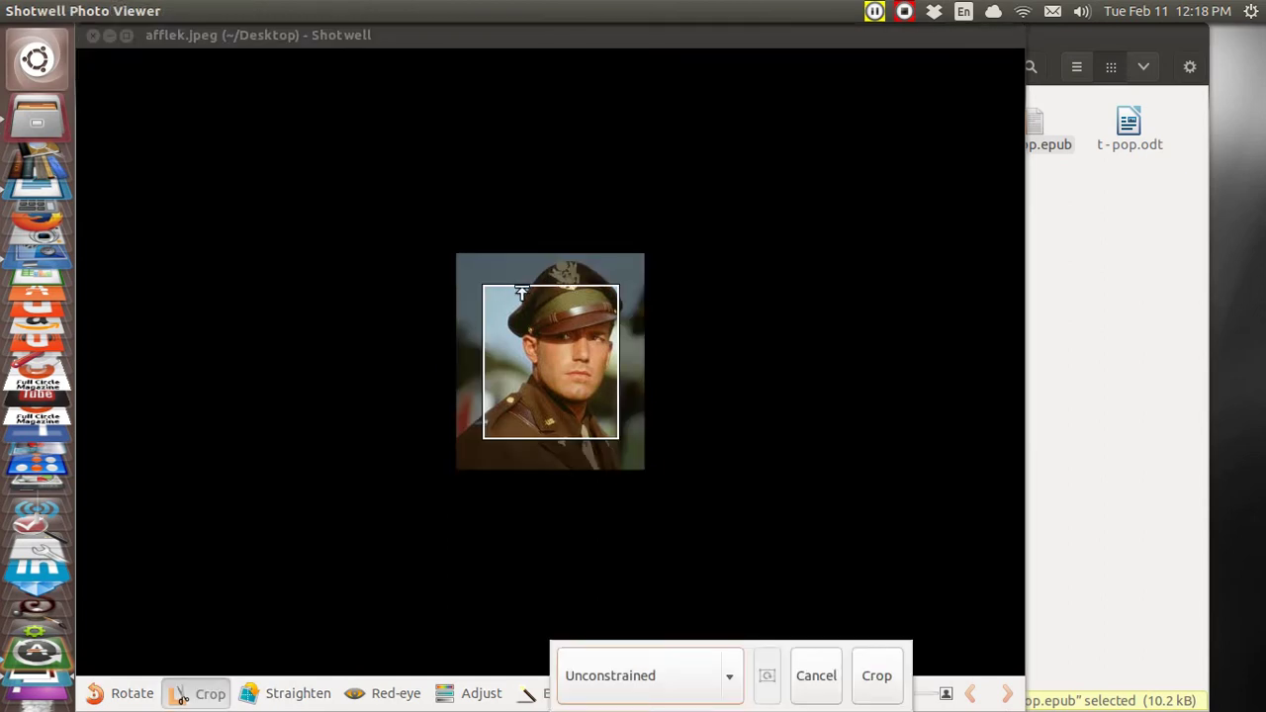
left_click_drag(521, 293, 525, 253)
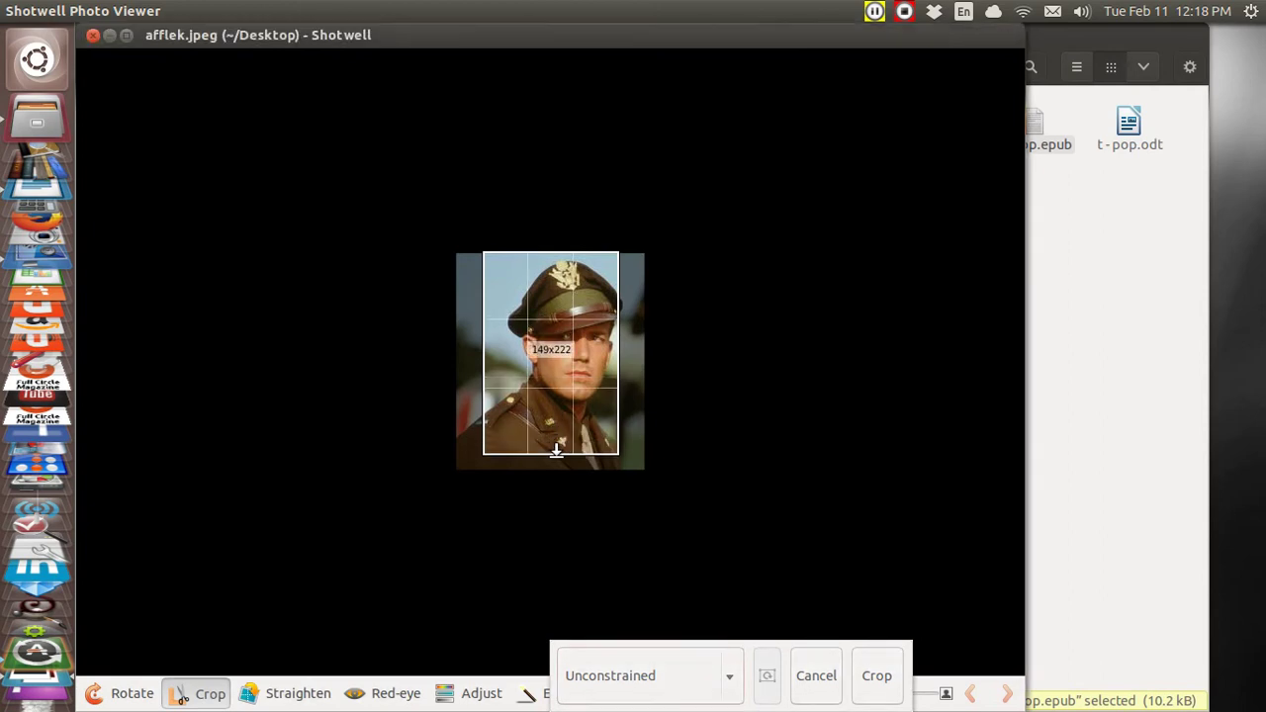
left_click_drag(556, 429, 557, 469)
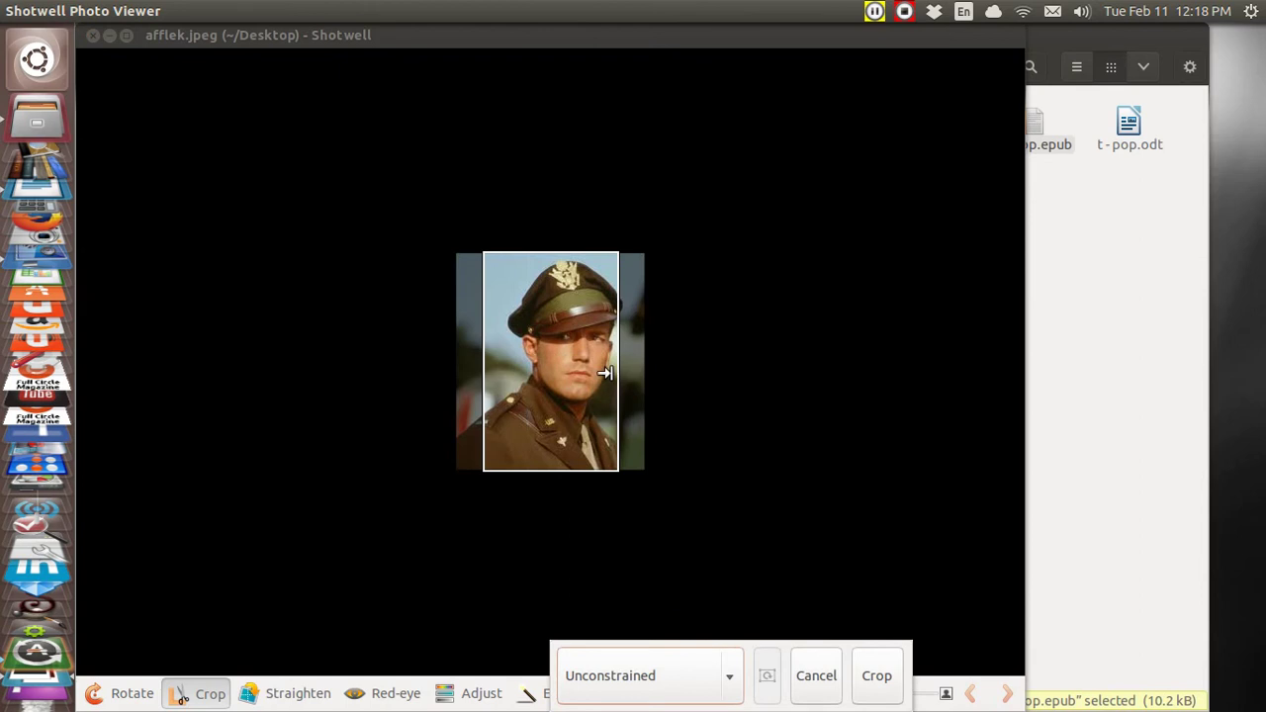
left_click_drag(608, 370, 626, 371)
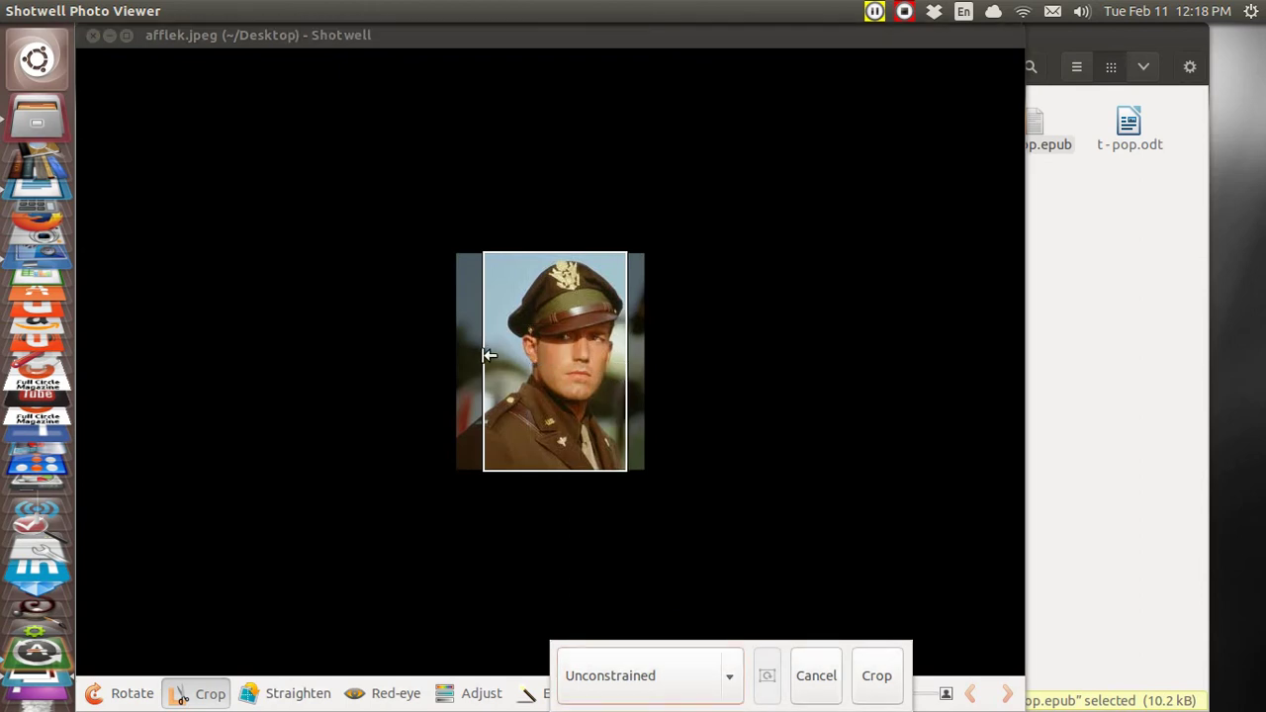
left_click_drag(493, 355, 502, 356)
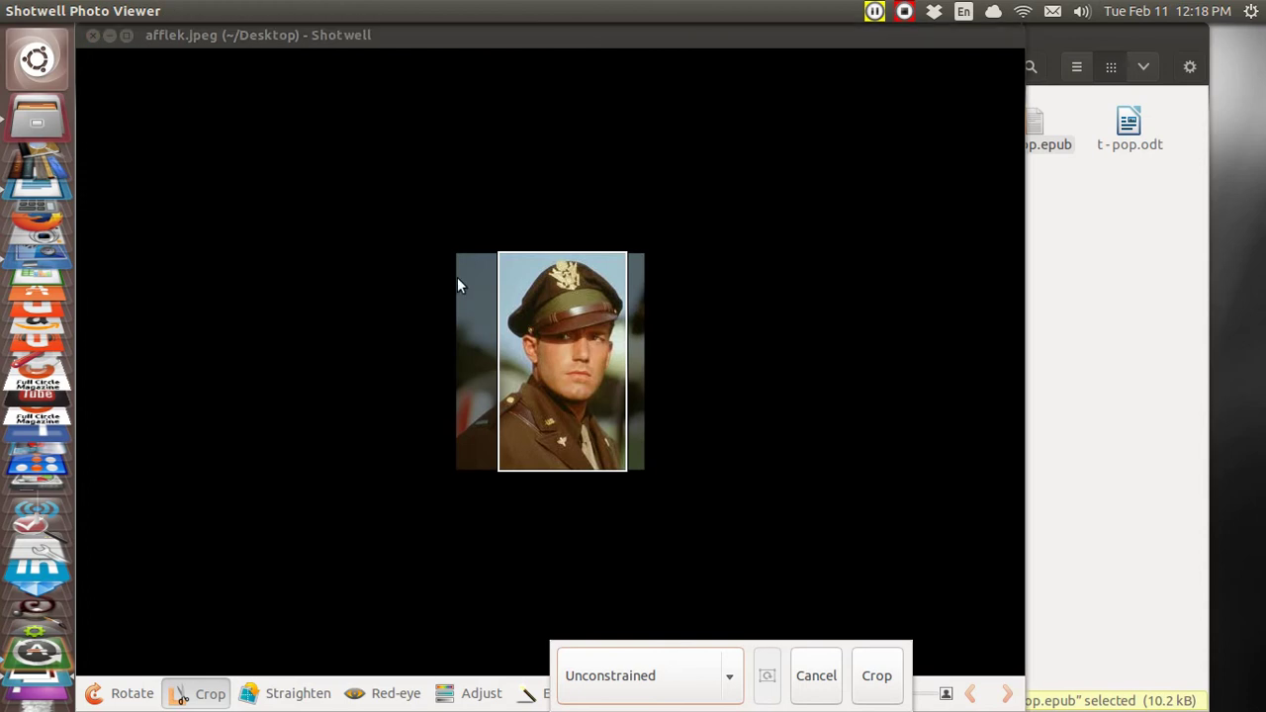
left_click(883, 676)
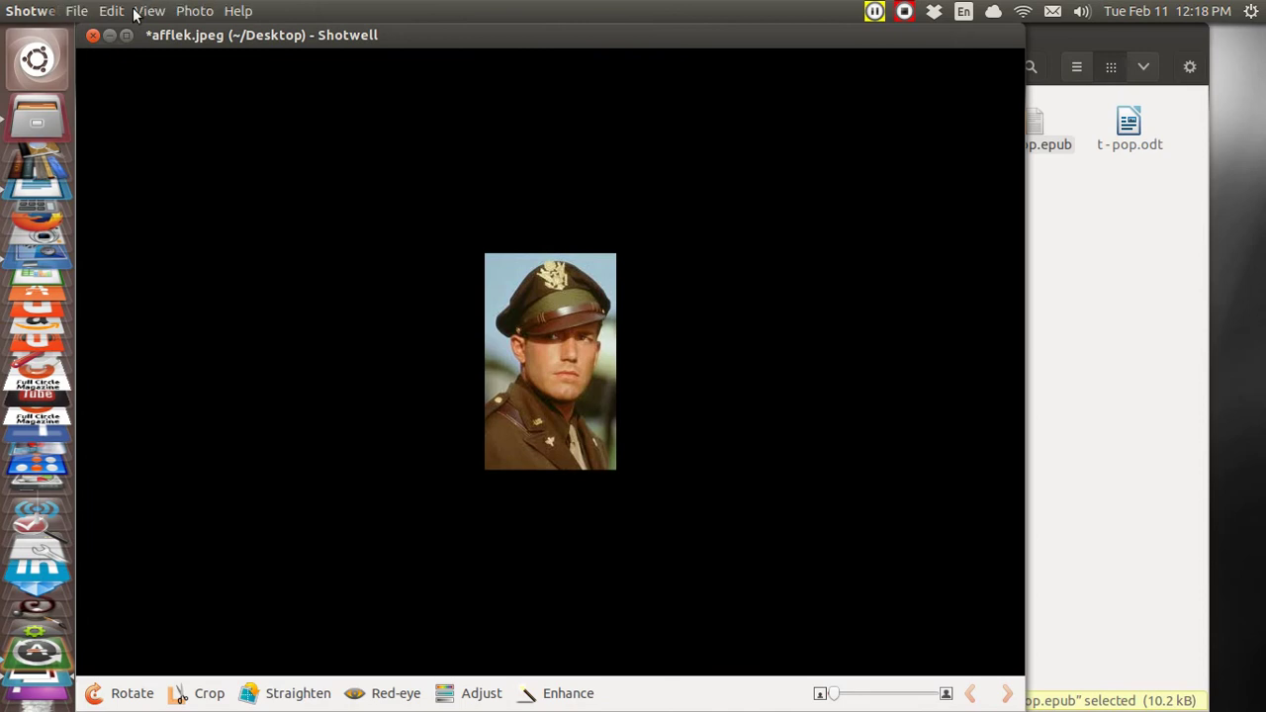
Save the cropped photo as afflekcropped.jpeg on the Desktop and close Shotwell
left_click(79, 12)
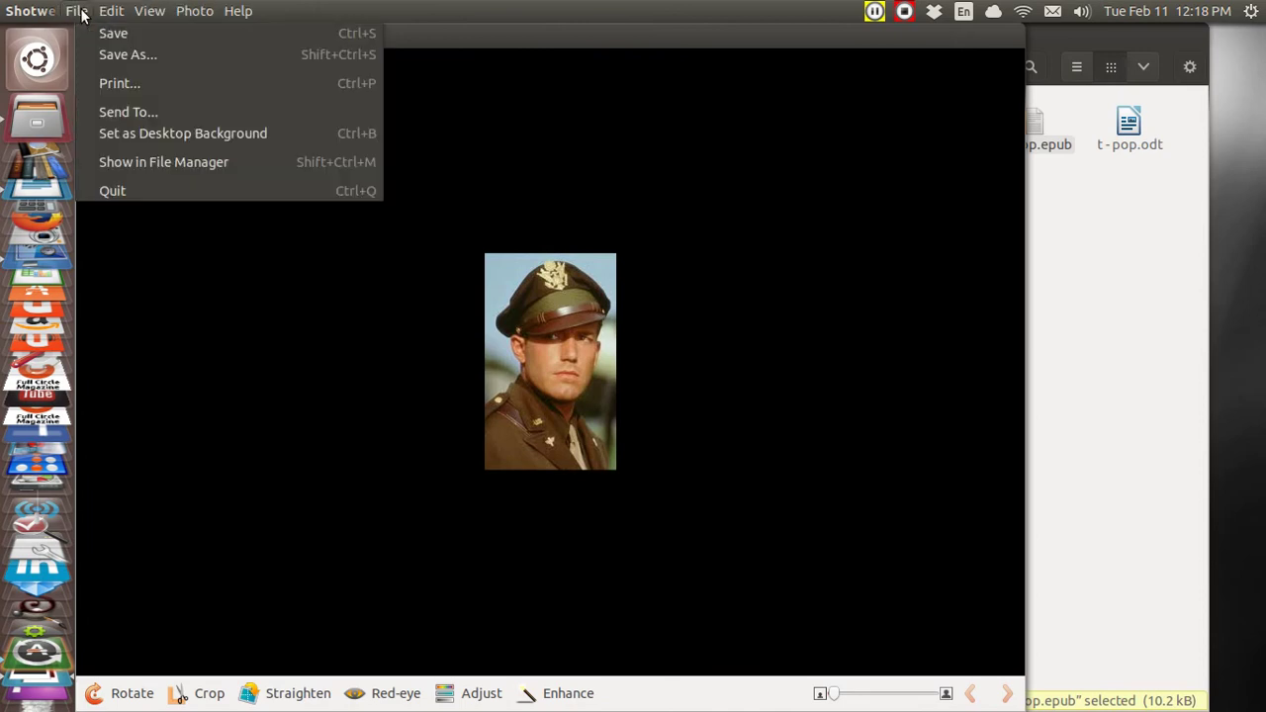
left_click(111, 57)
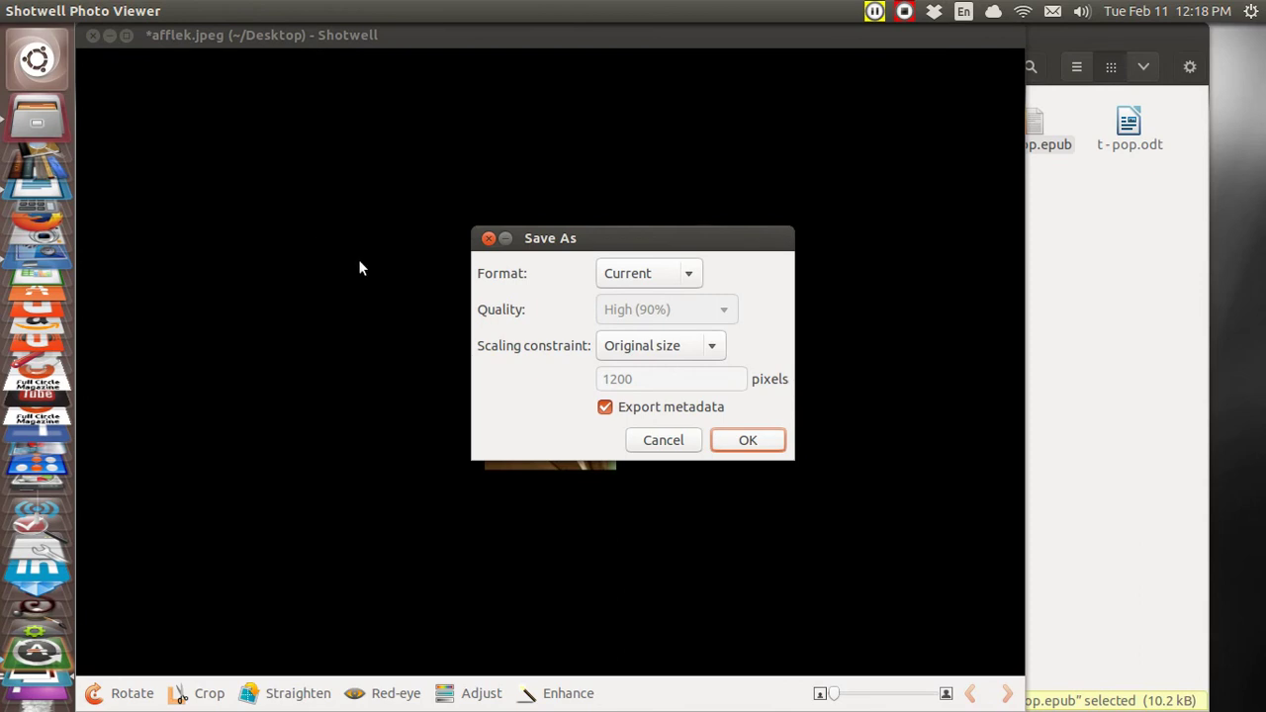
left_click(744, 440)
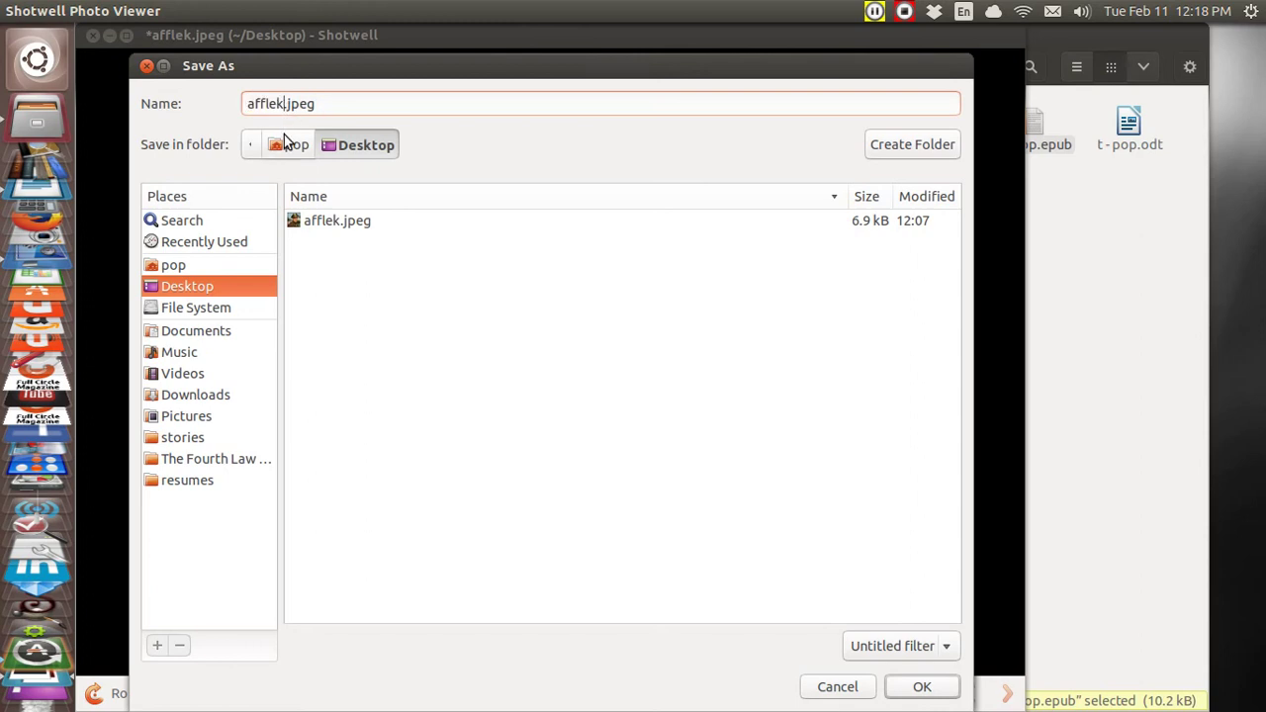
type("opped")
key("Return")
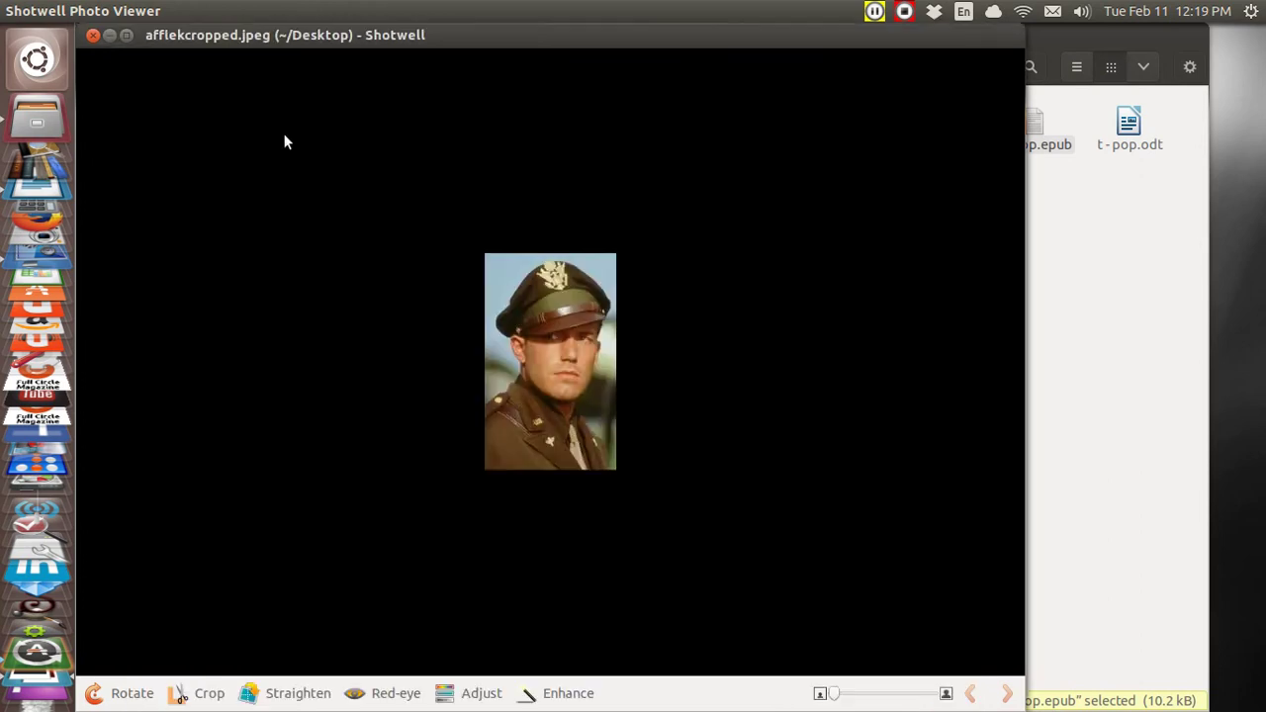
left_click(93, 36)
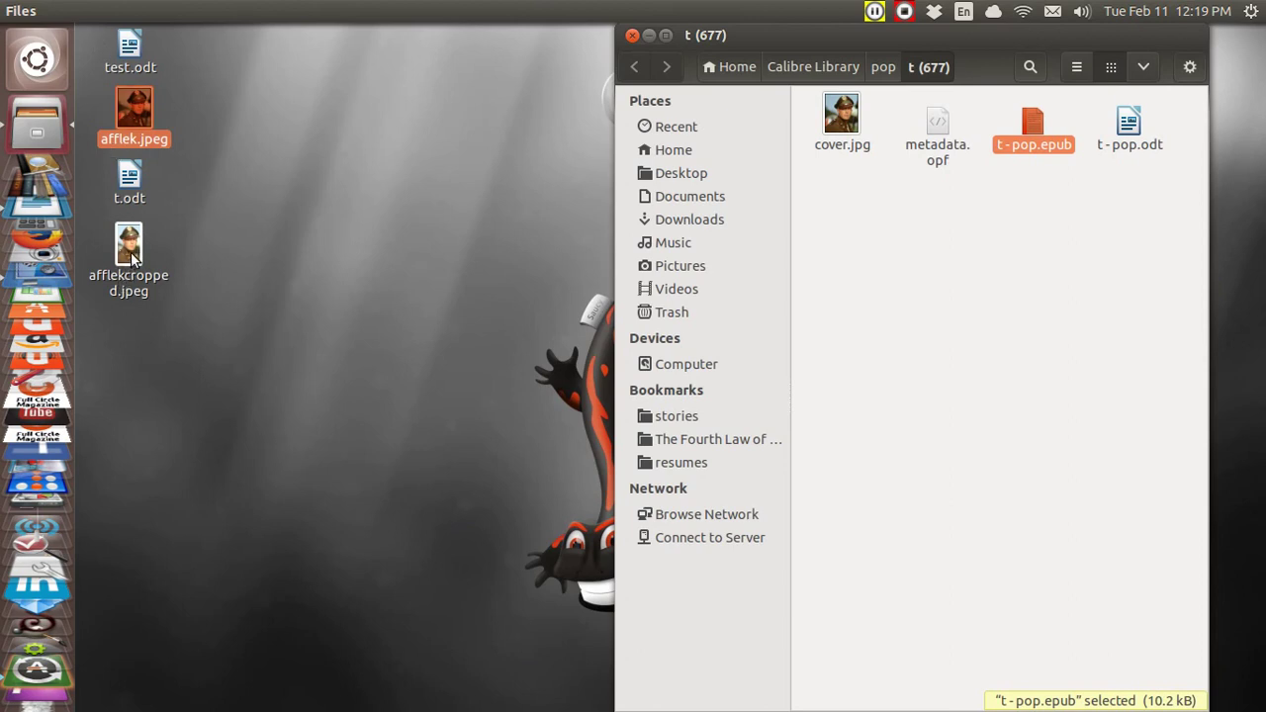
Open t.odt, delete the old picture, and insert afflekcropped.jpeg from the Desktop
double_click(128, 180)
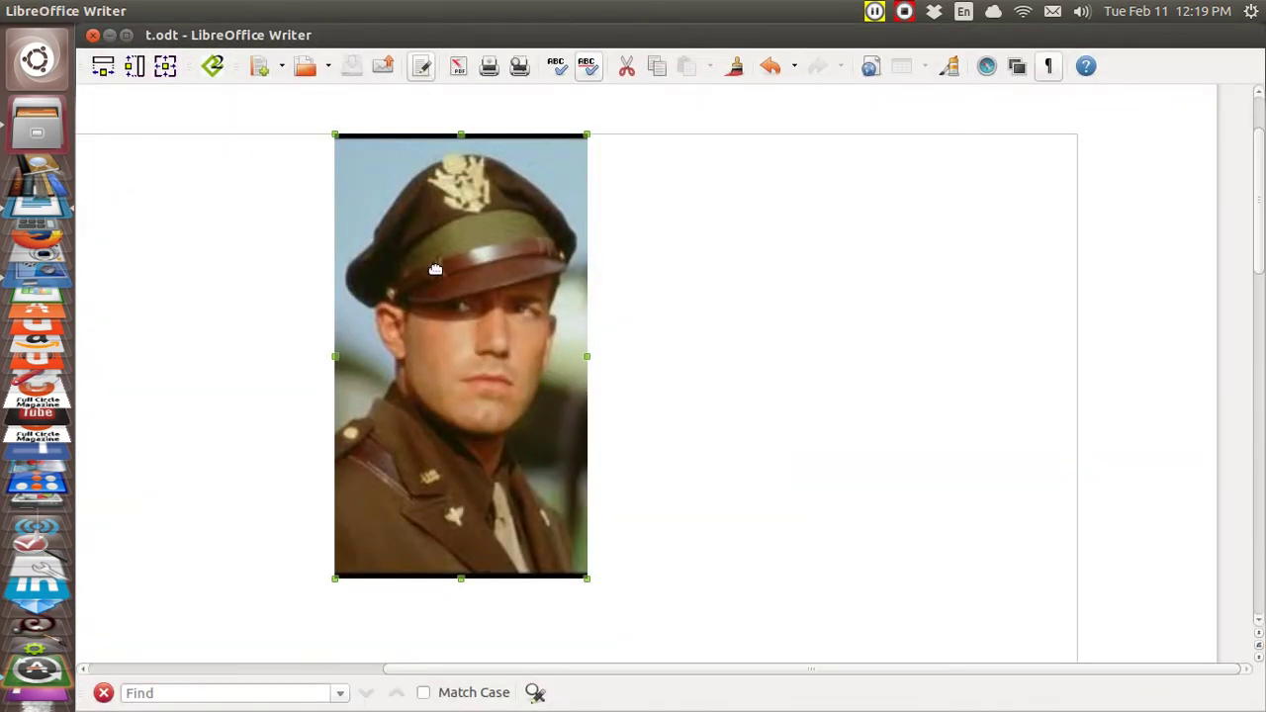
key("Delete")
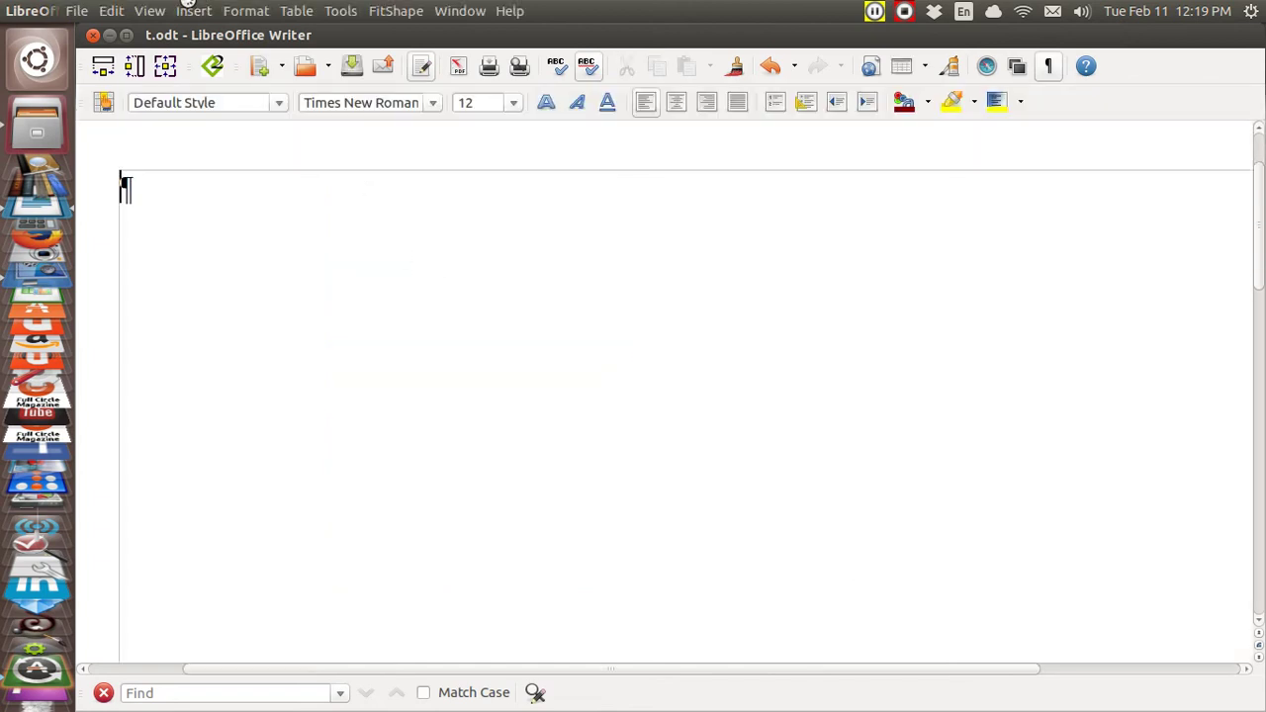
left_click(188, 11)
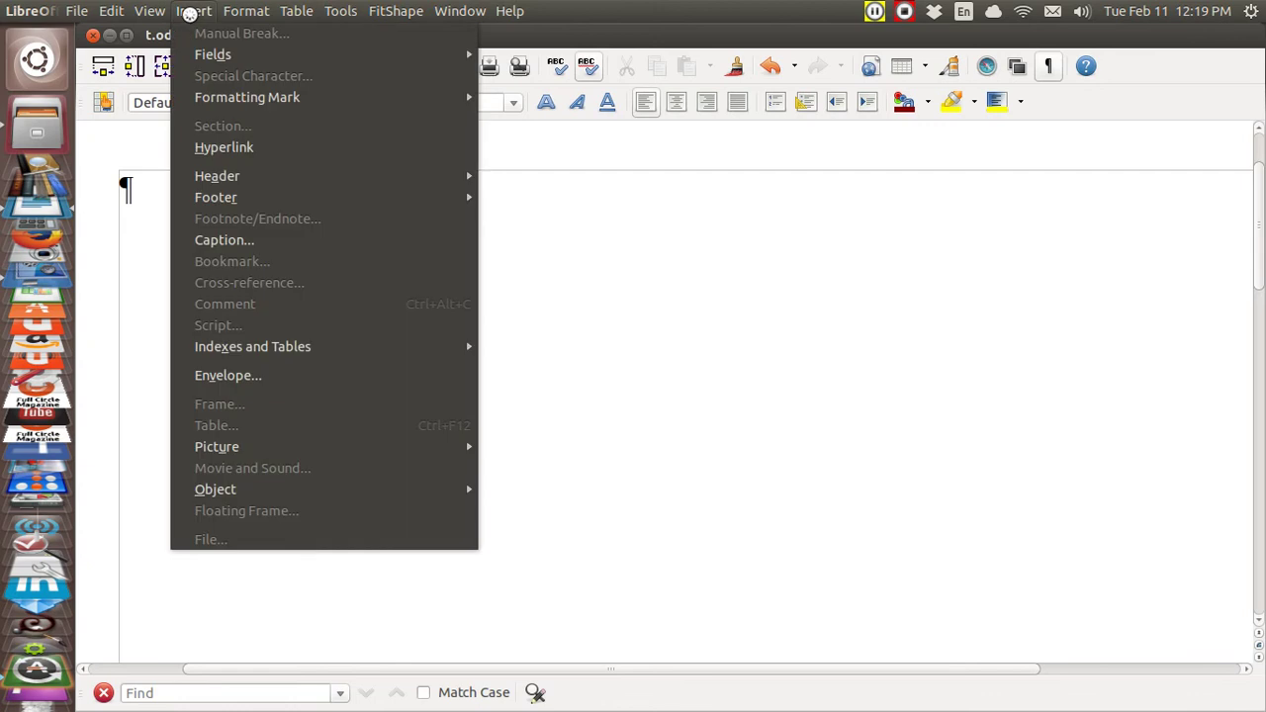
mouse_move(246, 446)
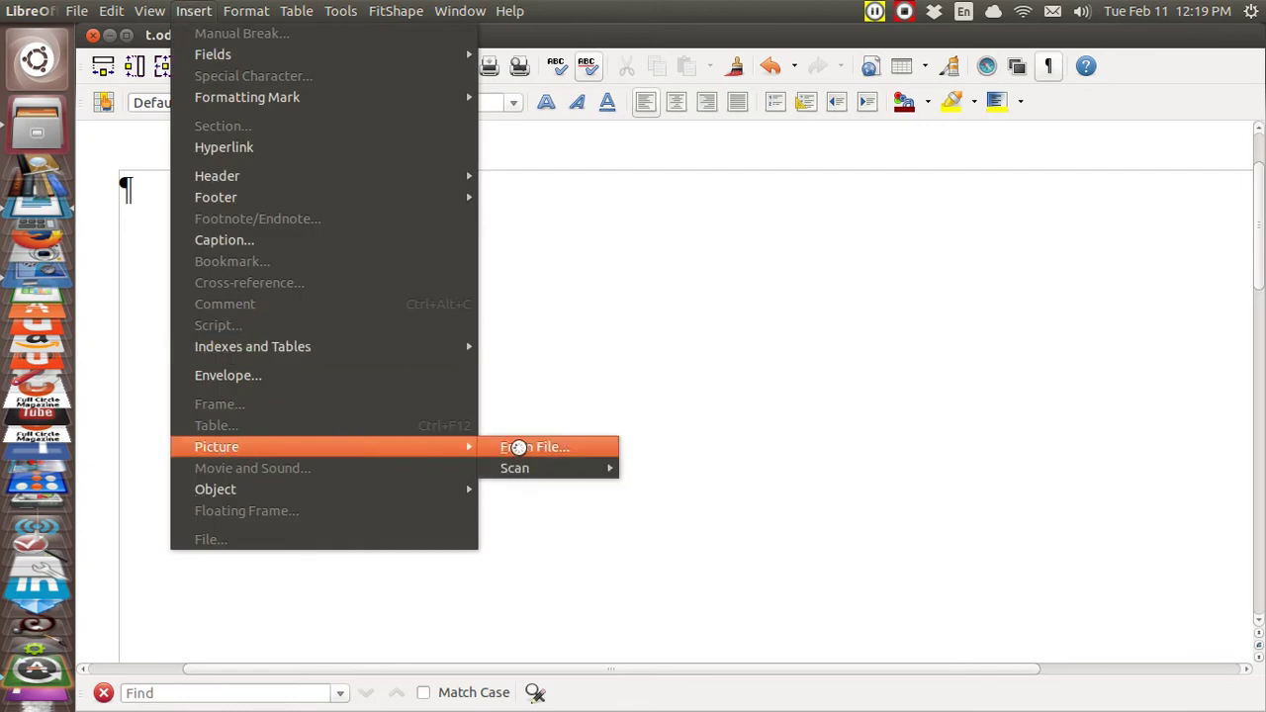
left_click(520, 447)
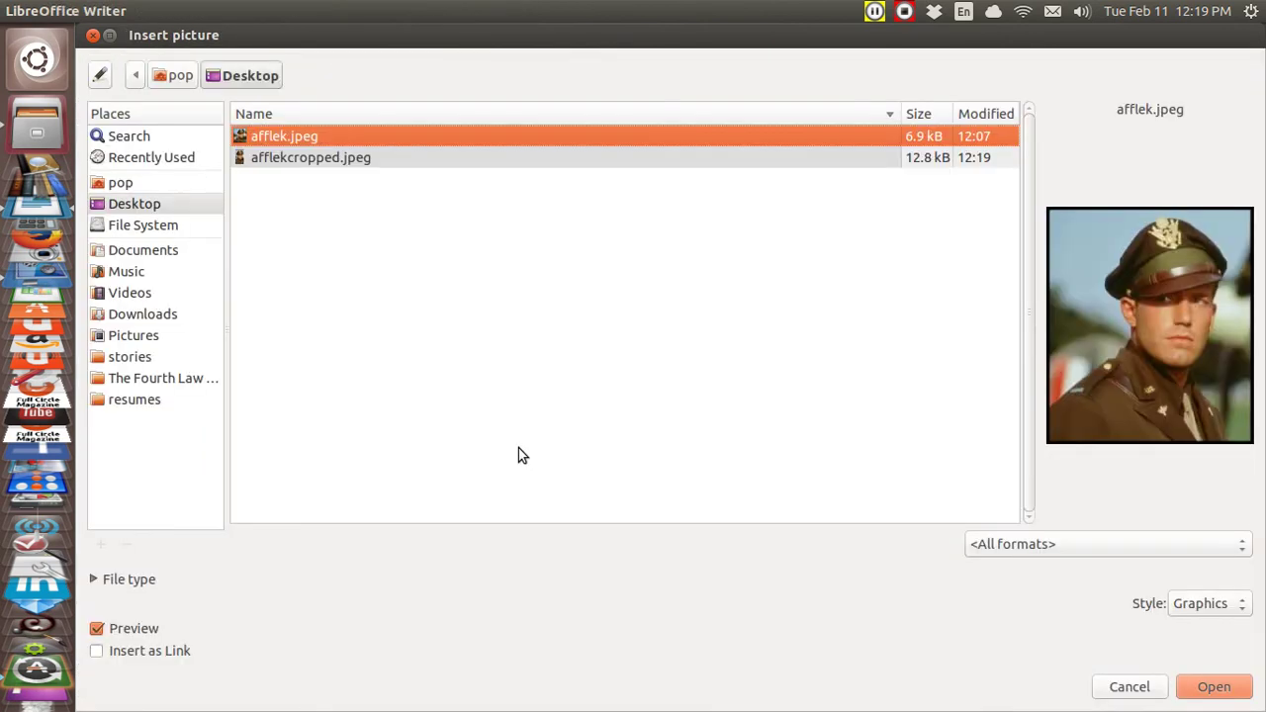
left_click(316, 163)
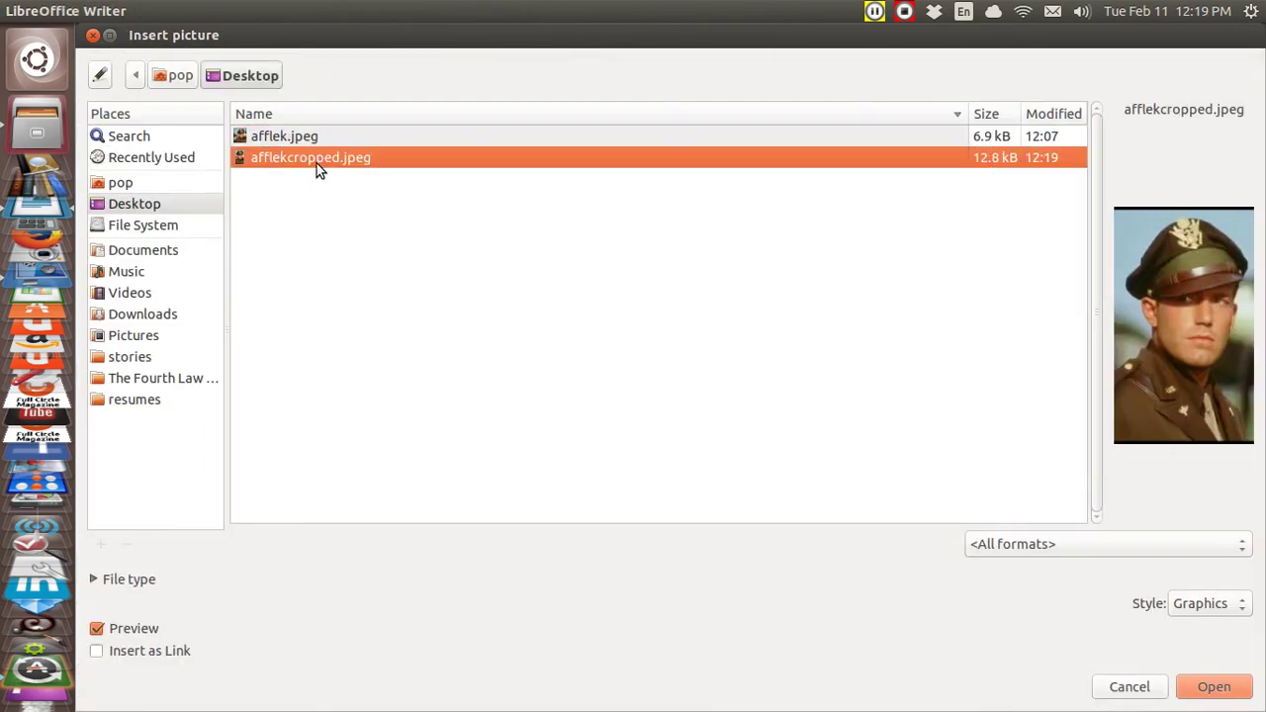
left_click(1211, 692)
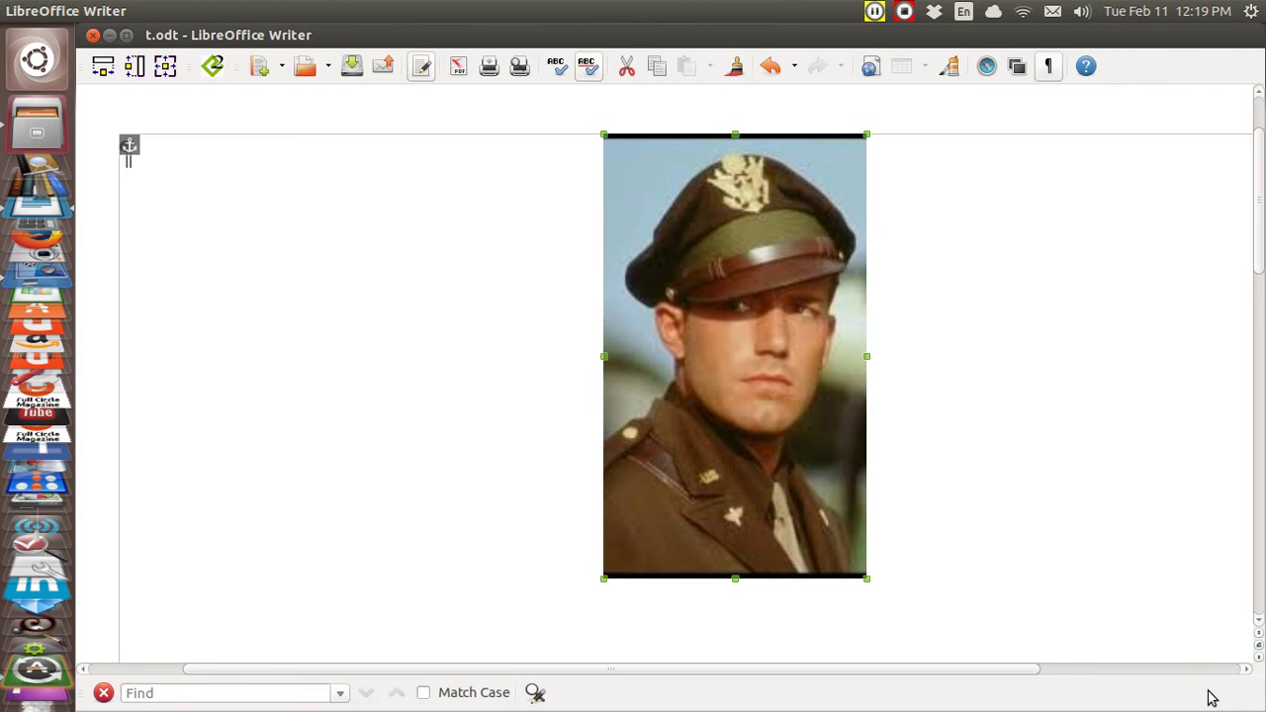
In the portrait's Picture properties, turn on Keep ratio and resize it to 3.00" wide
right_click(764, 335)
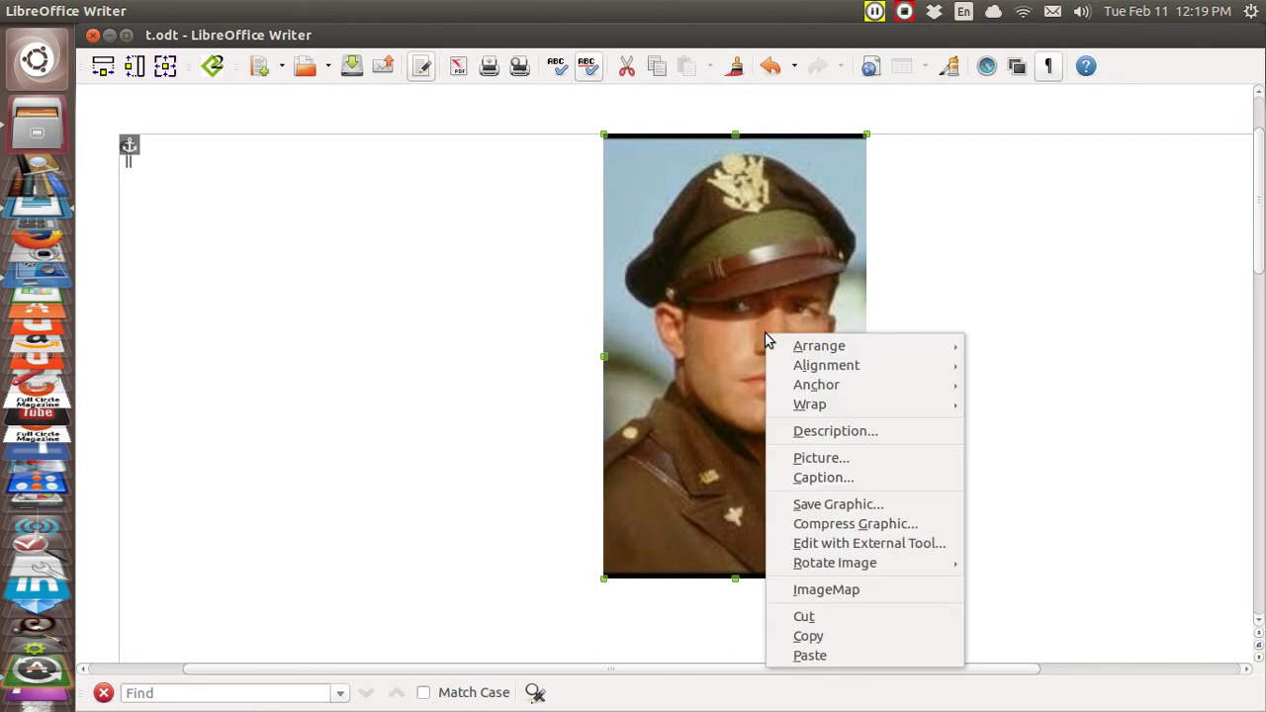
left_click(821, 457)
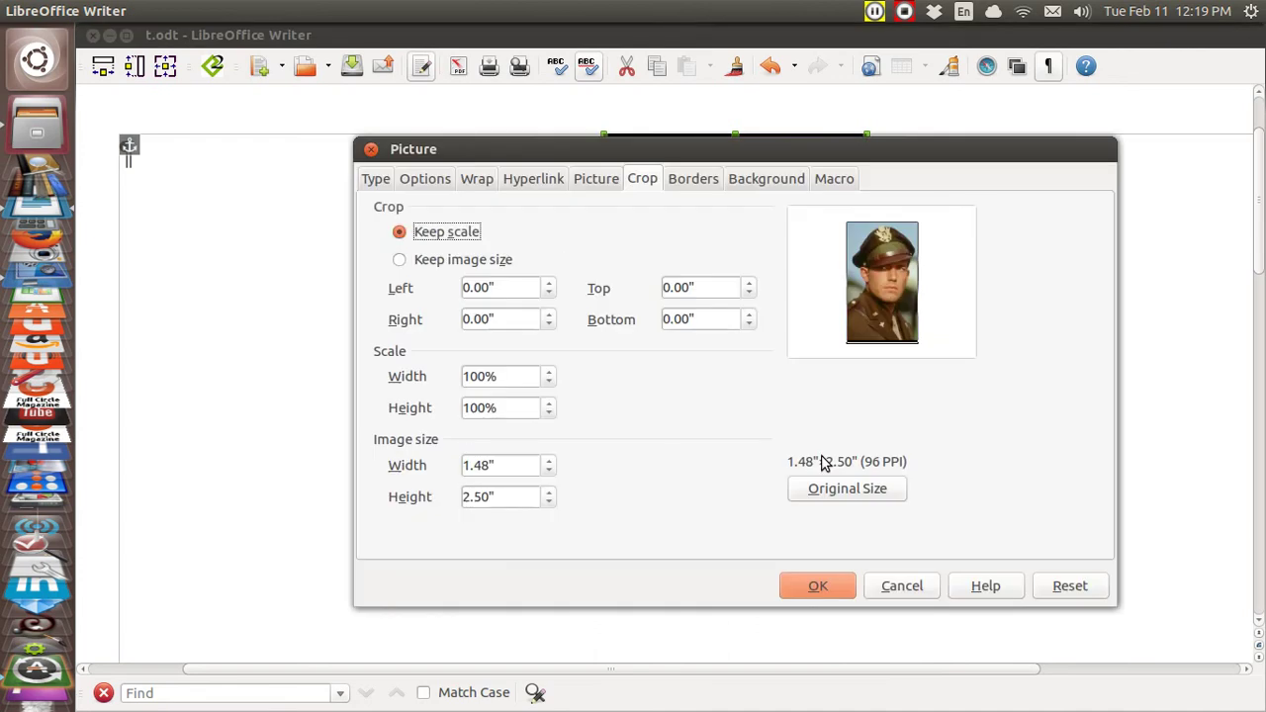
left_click(376, 179)
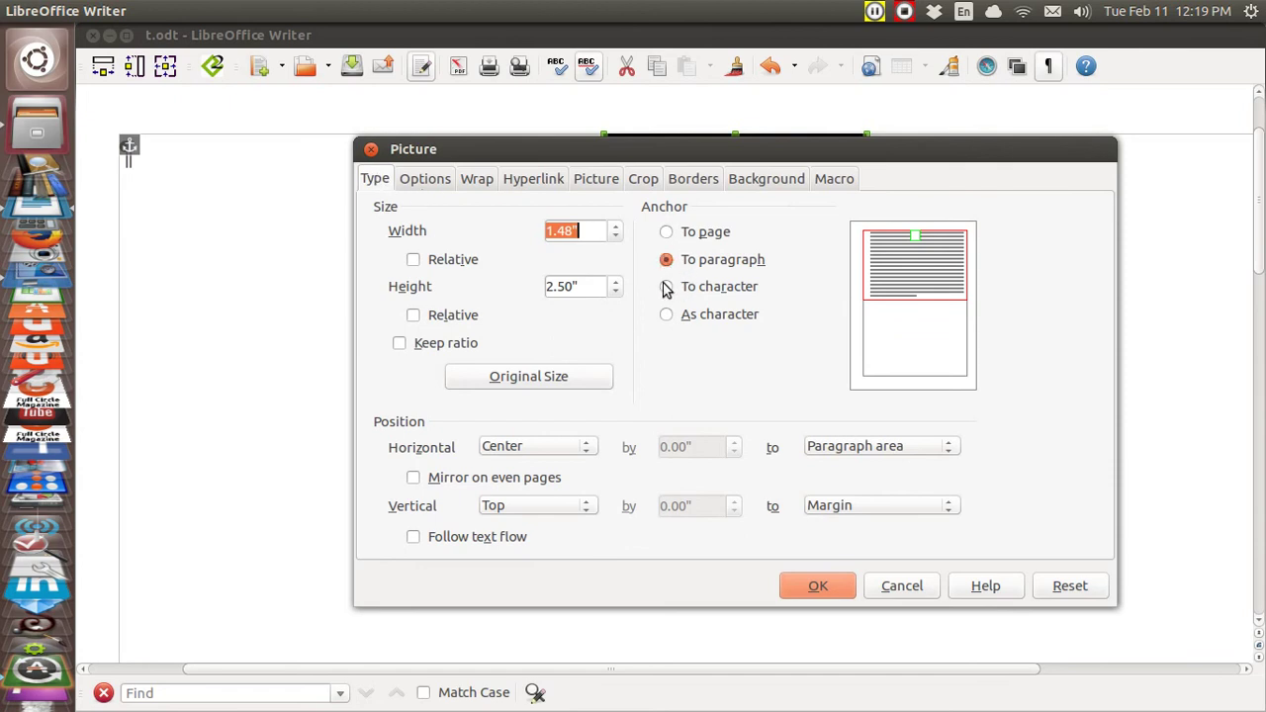
left_click(400, 346)
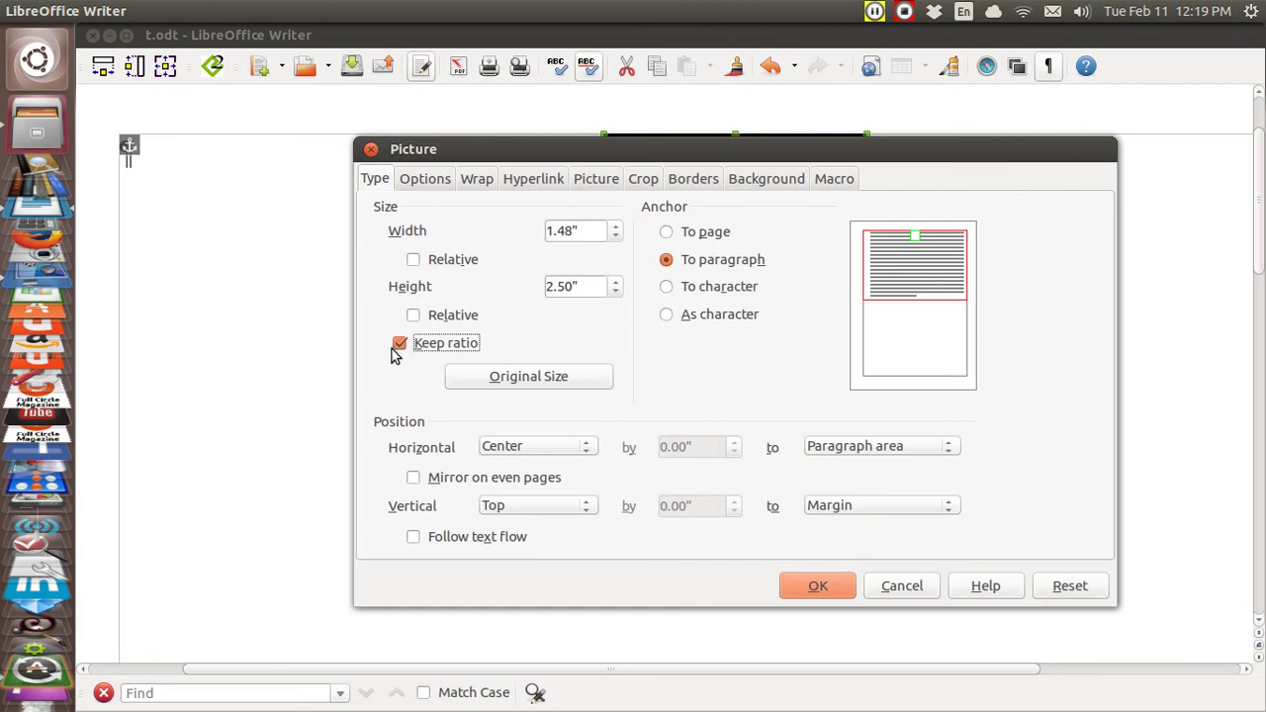
left_click(586, 231)
key("BackSpace")
key("BackSpace")
key("BackSpace")
key("BackSpace")
key("BackSpace")
type("5")
key("Return")
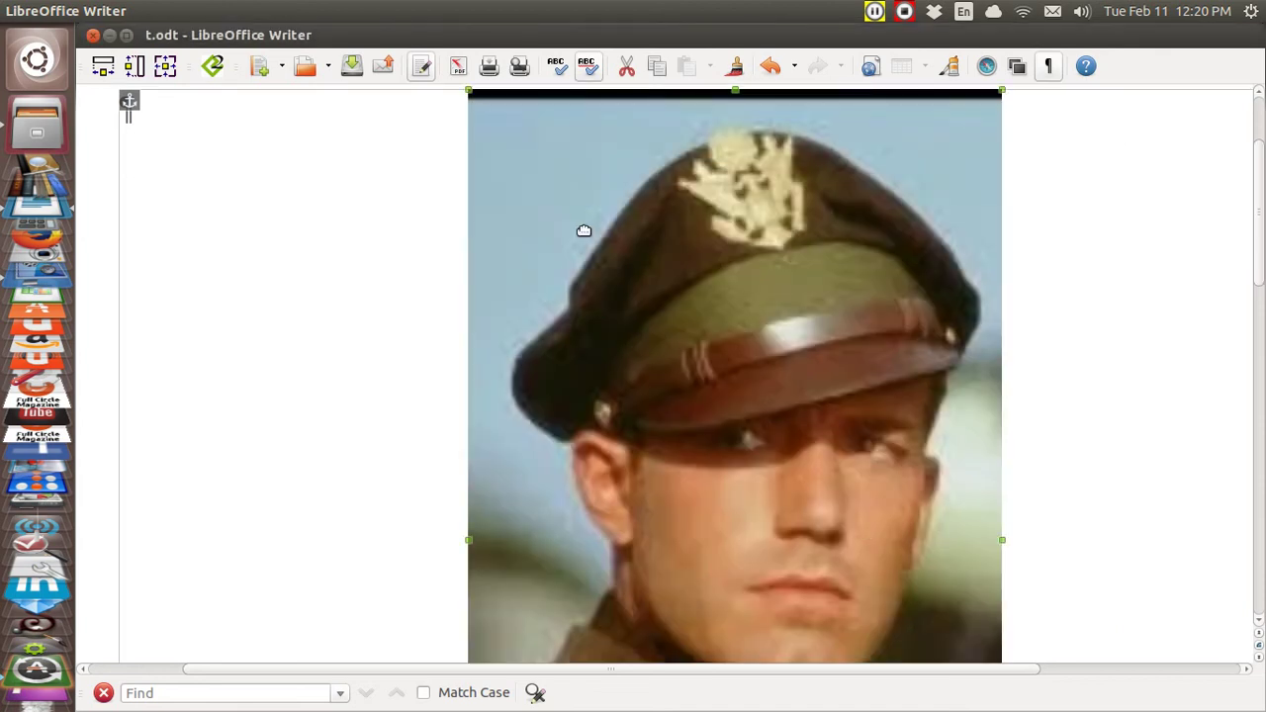
Set the portrait's horizontal position to Left and apply the changes
right_click(575, 231)
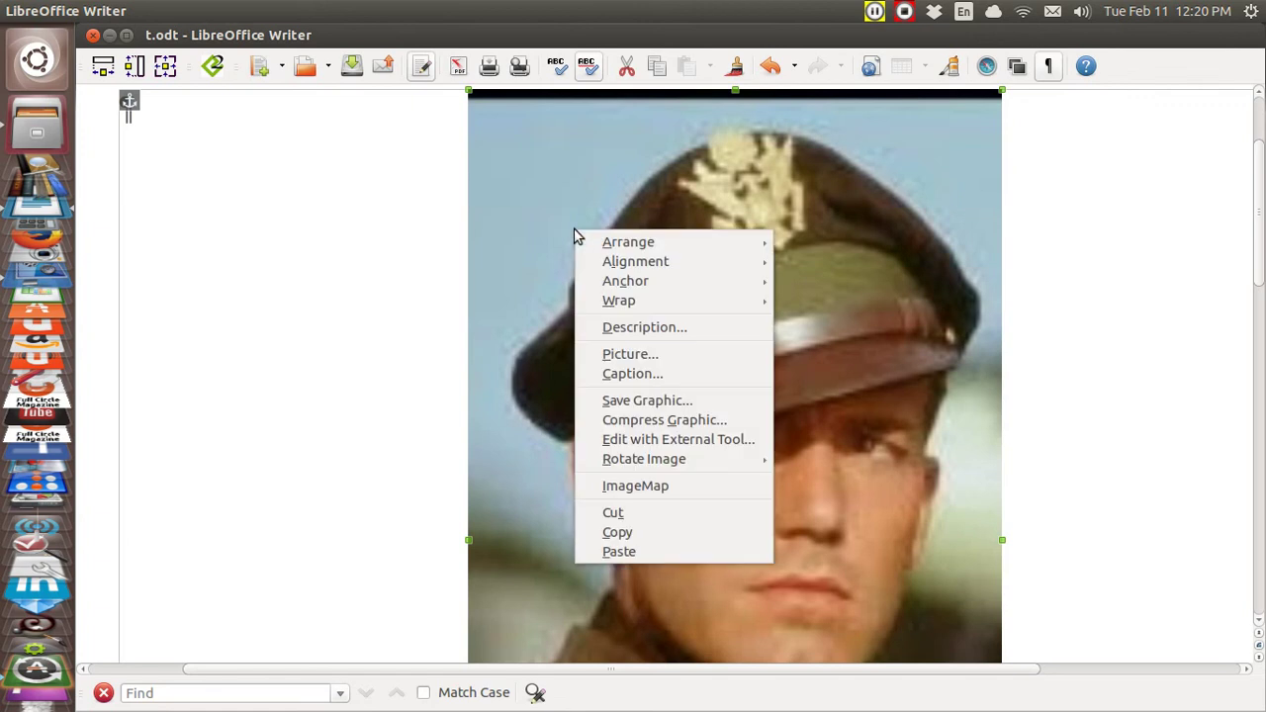
left_click(623, 354)
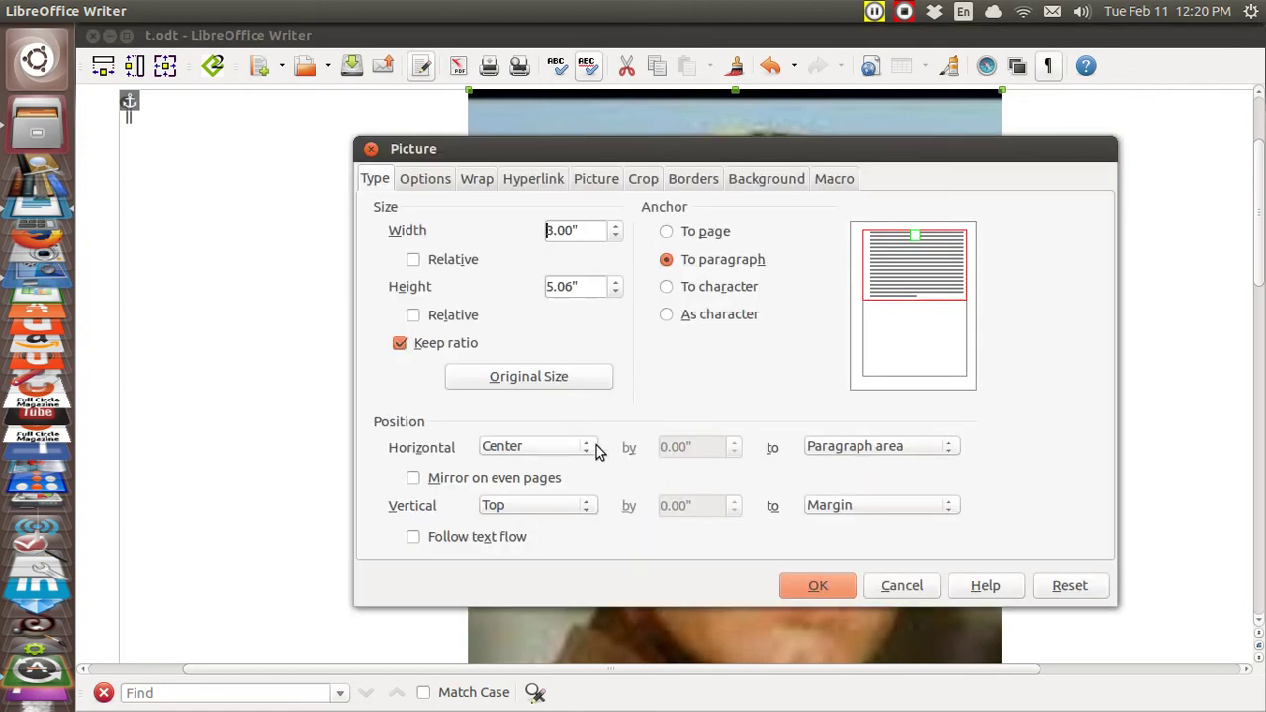
left_click(585, 450)
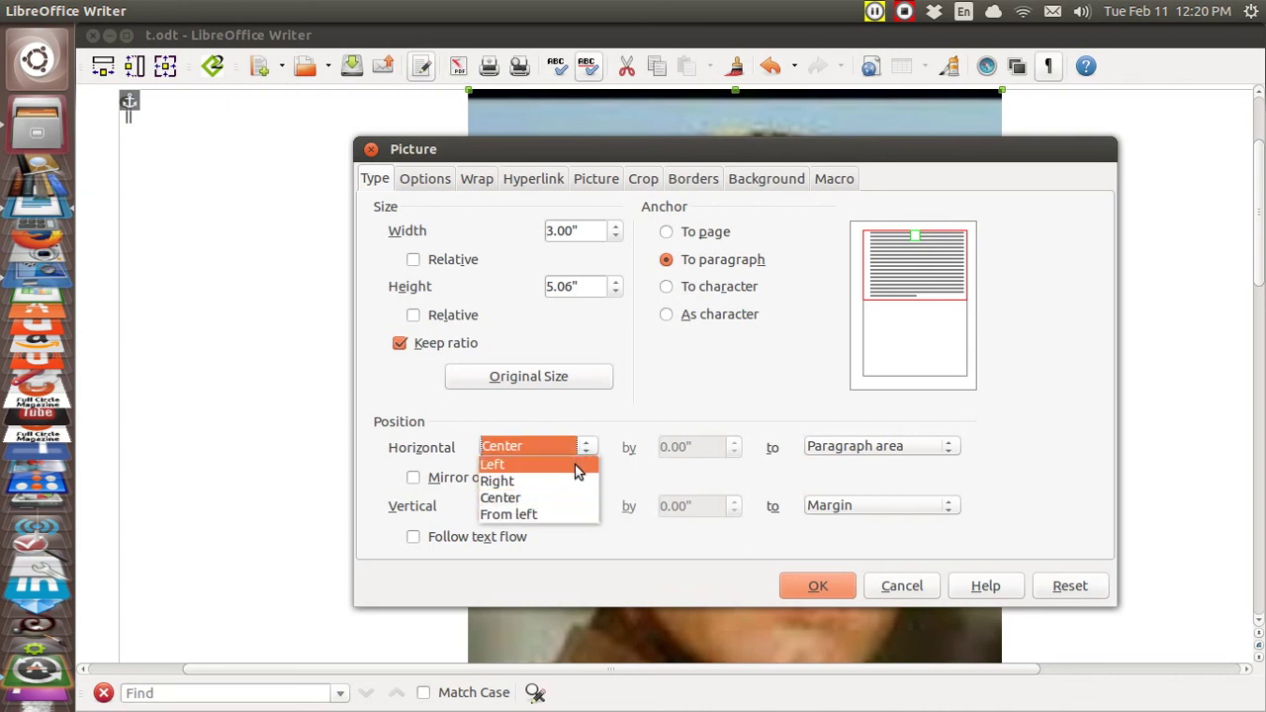
left_click(579, 465)
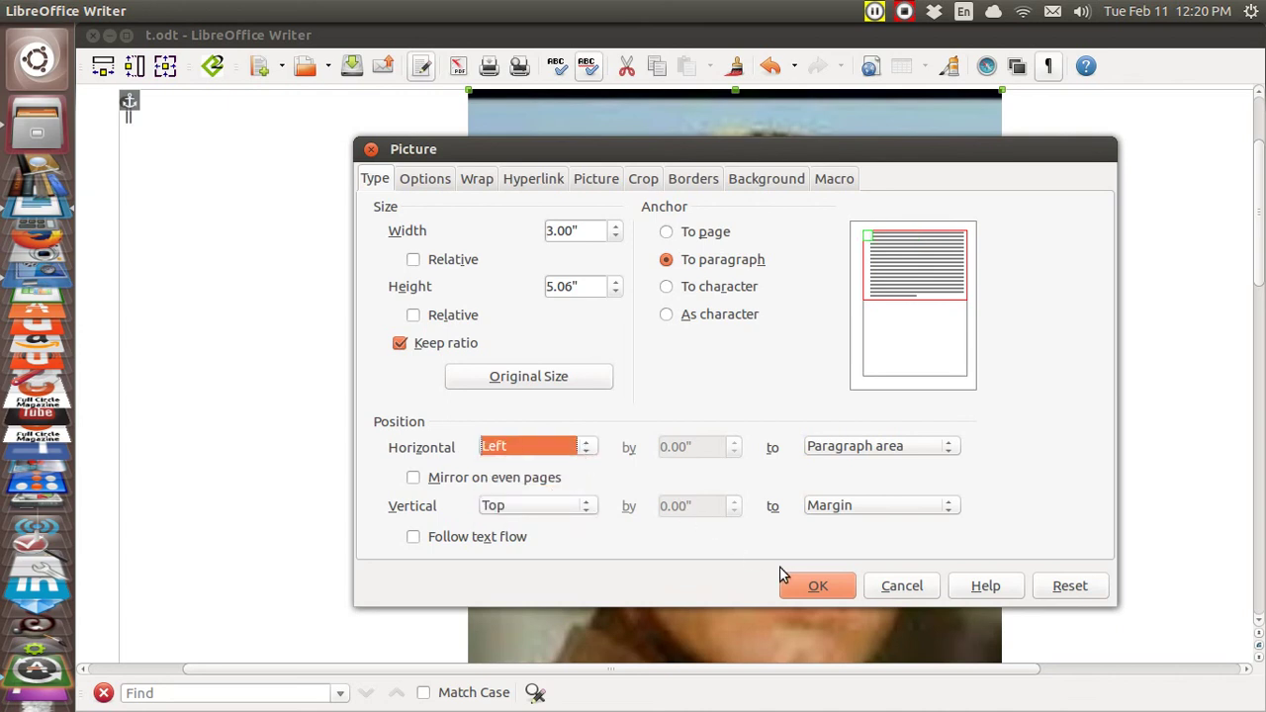
left_click(804, 588)
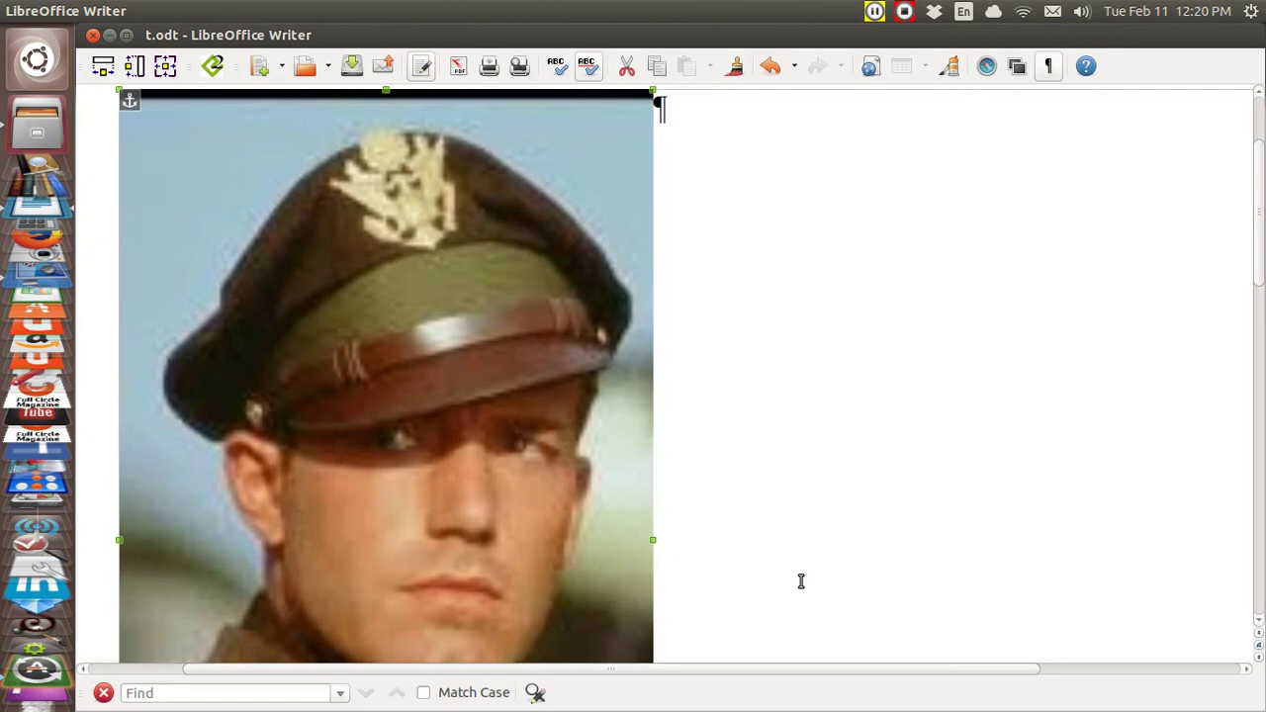
Compress the portrait as a JPEG at quality 90 with reduced resolution, checking the calculated size first
right_click(483, 369)
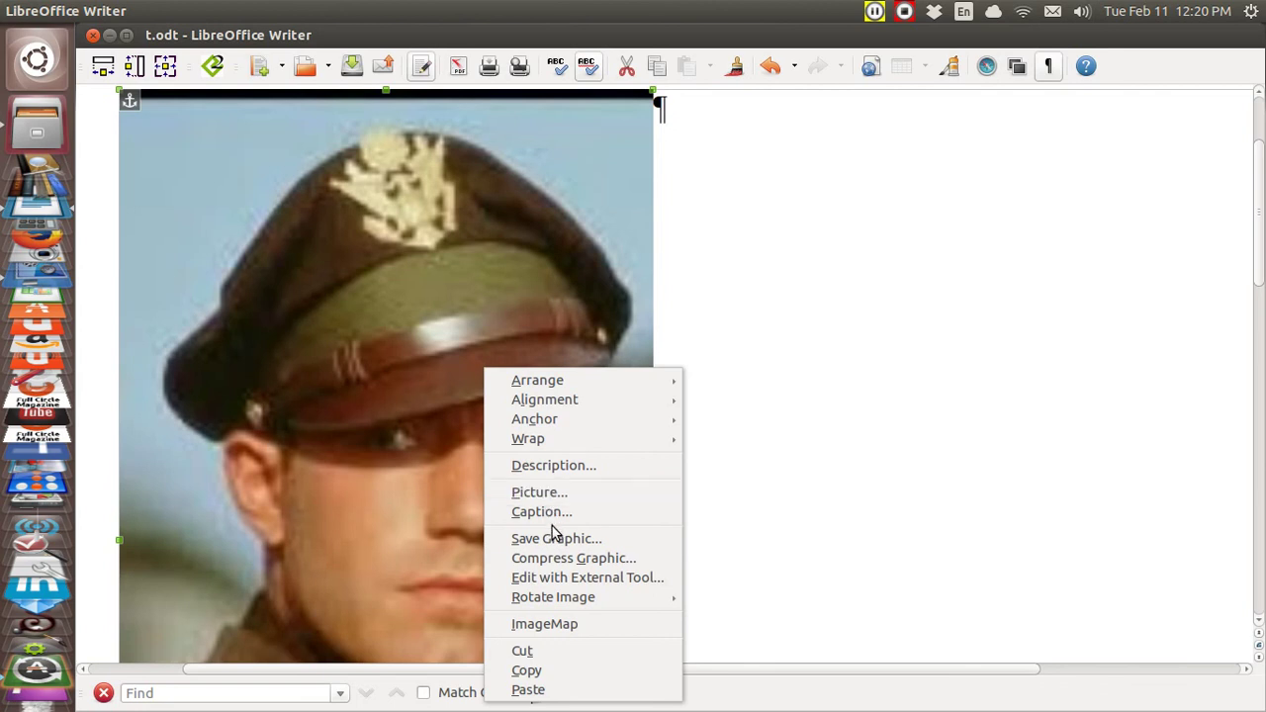
left_click(560, 559)
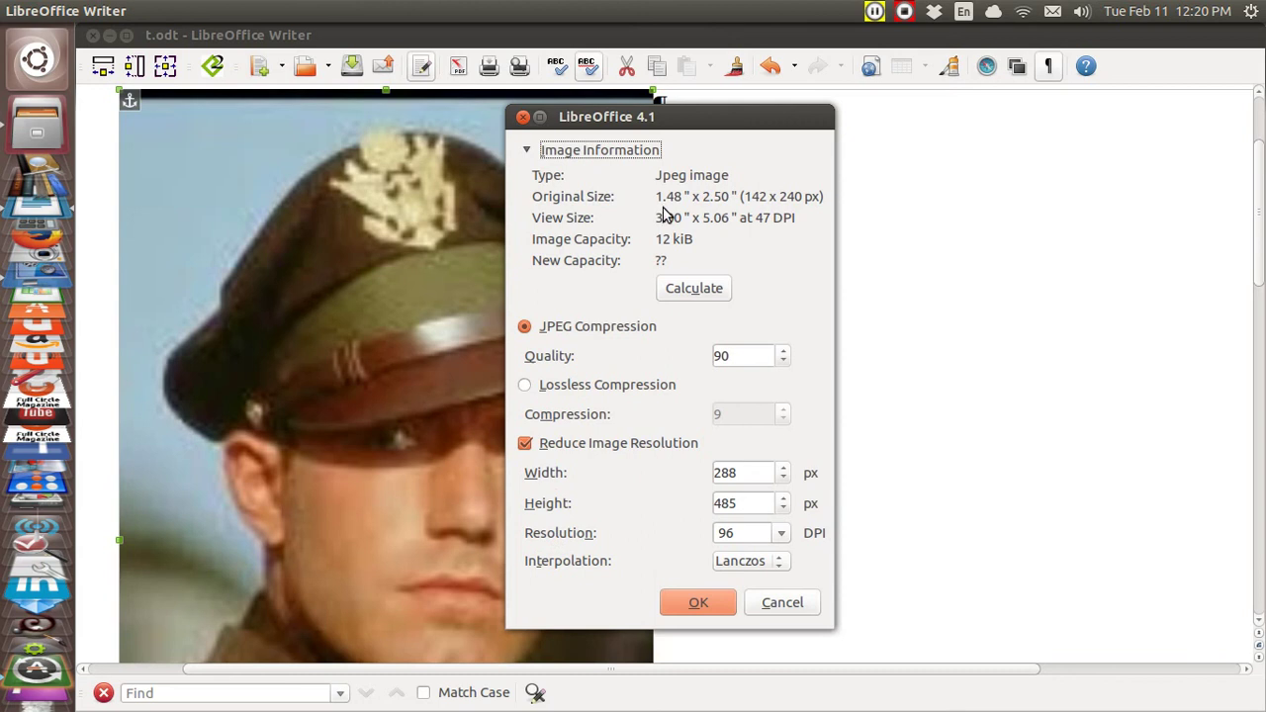
left_click(692, 296)
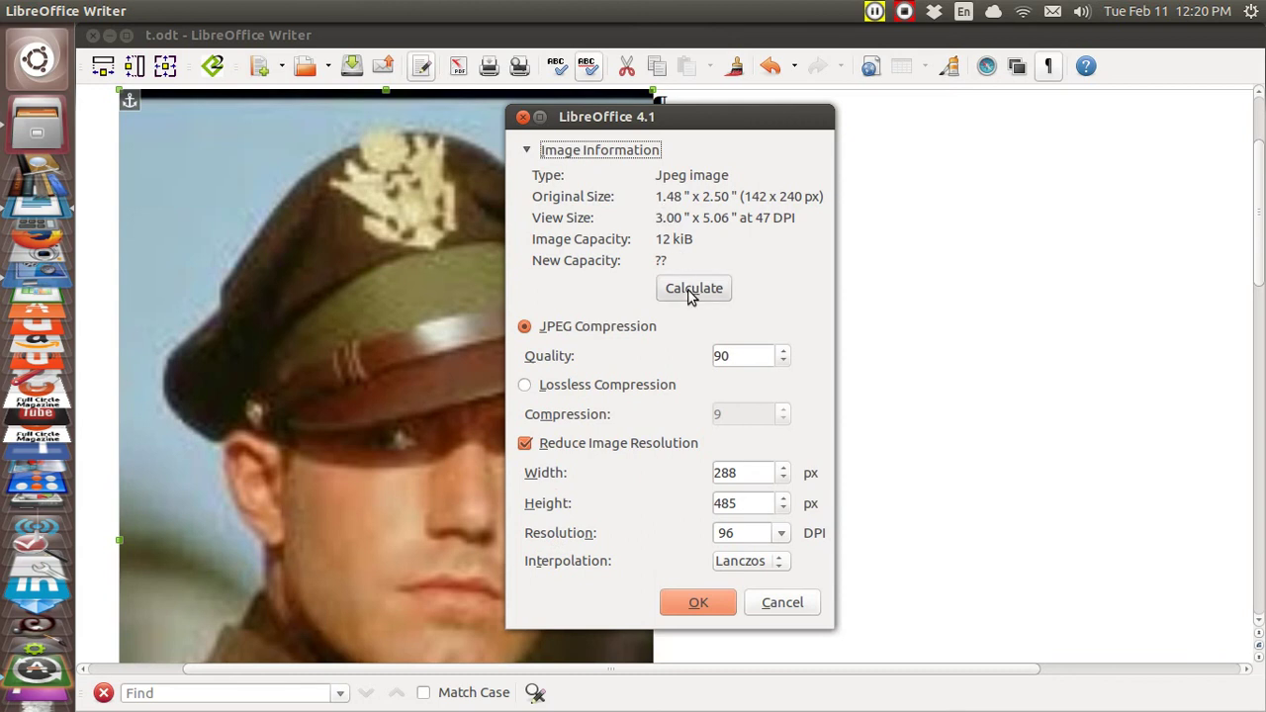
left_click(696, 602)
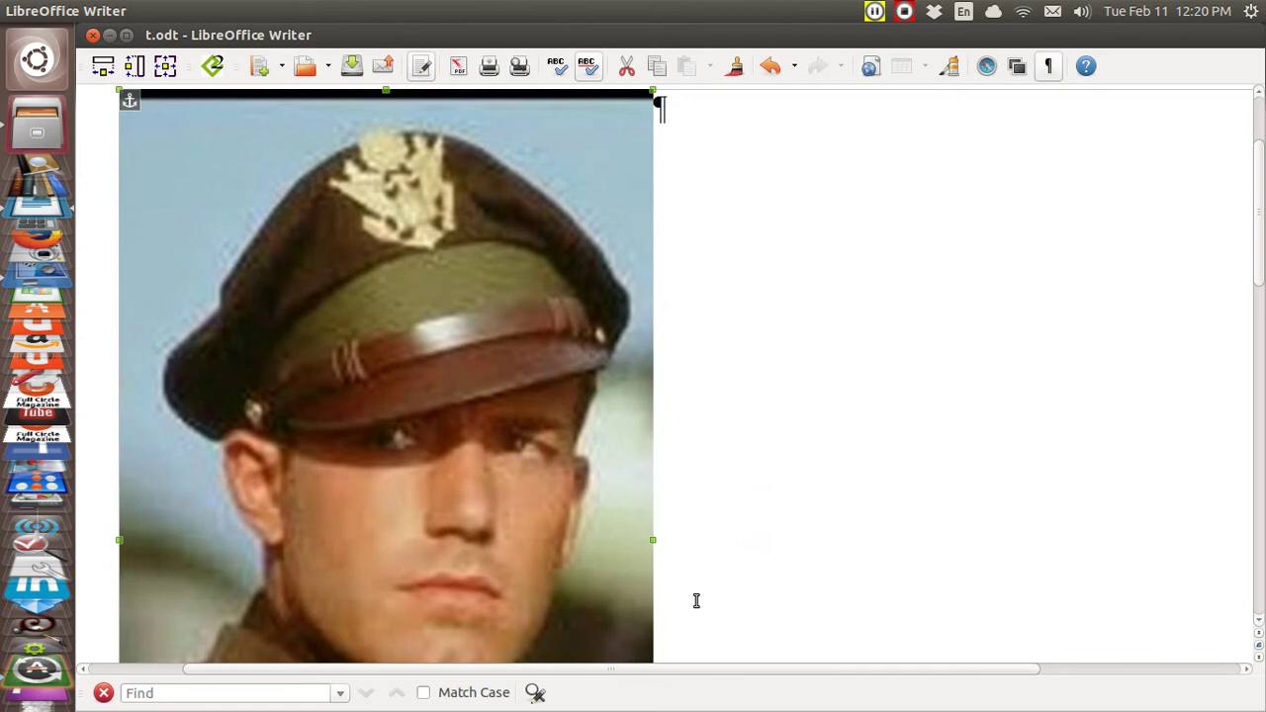